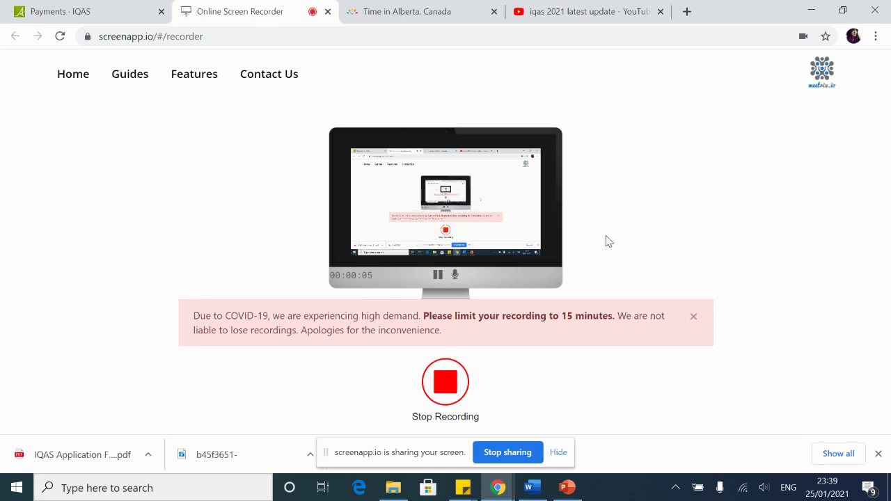
- Check the ScreenApp recorder and YouTube IQAS results tabs, then show the IQAS ECA payment page
click(135, 8)
scroll(475, 224, up, 10)
click(595, 11)
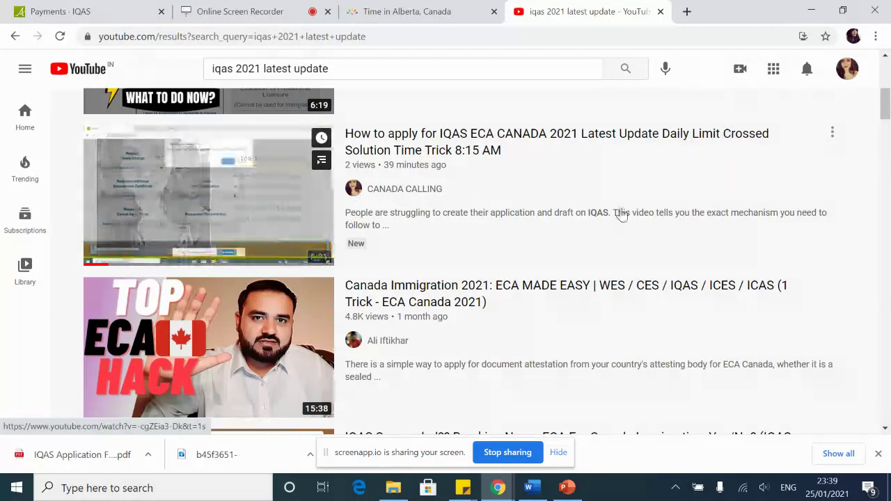
click(239, 8)
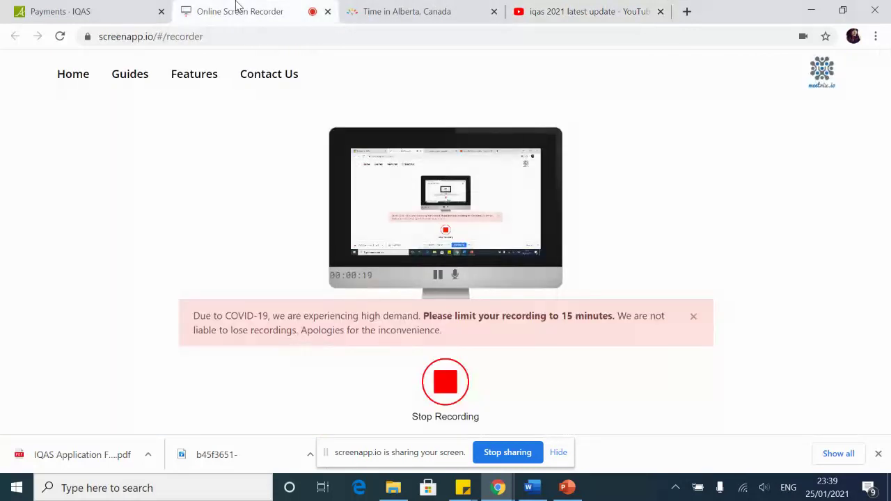
click(70, 16)
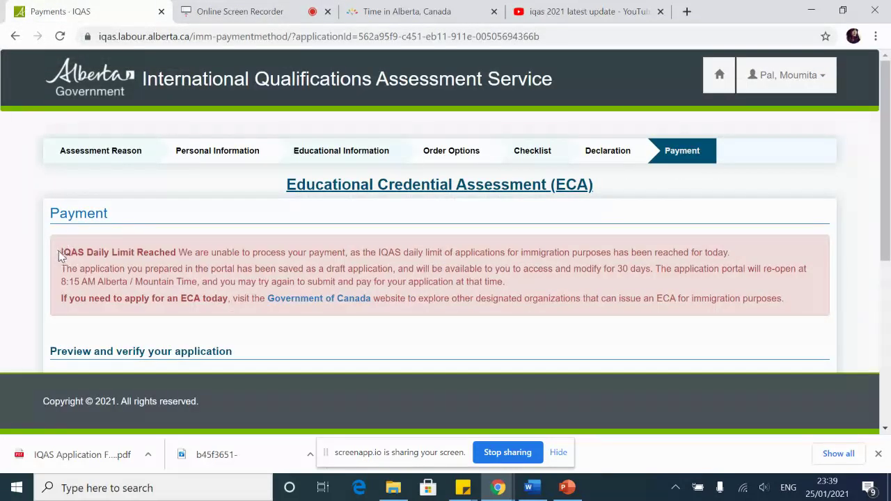
- Highlight the 'IQAS Daily Limit Reached' notice, review the $275 total, then view Alberta's time
drag(63, 252, 180, 252)
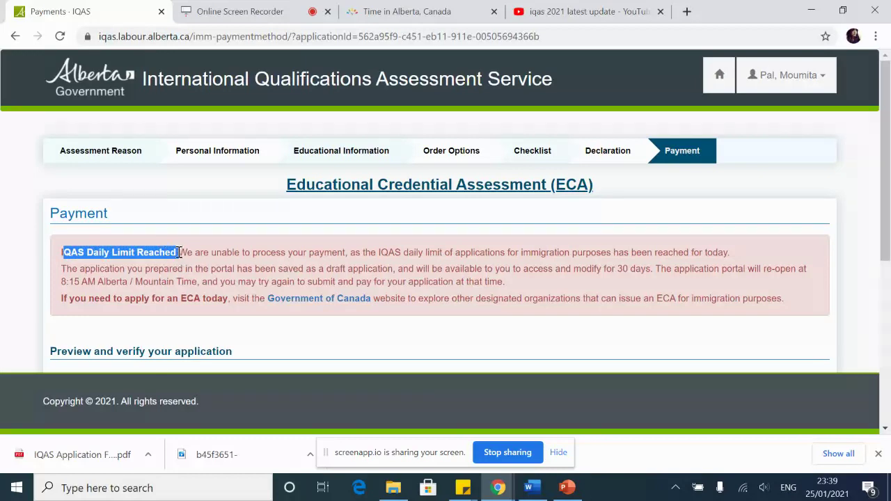
click(417, 268)
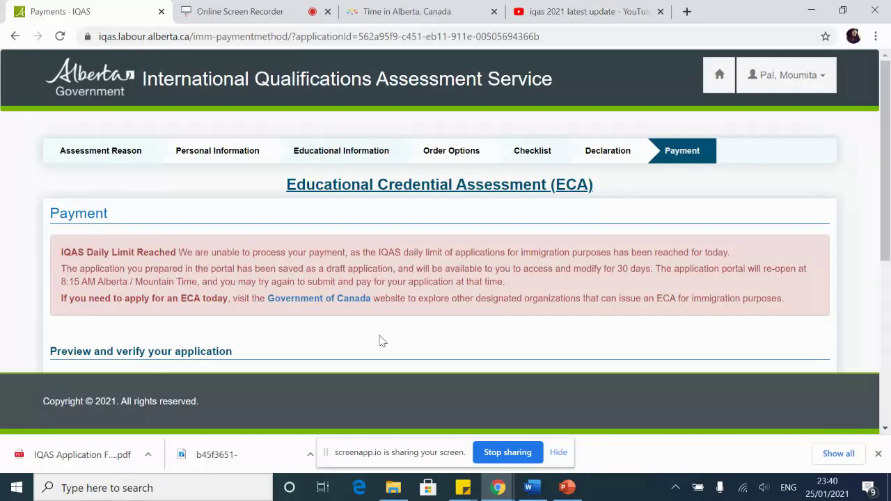
scroll(382, 341, down, 4)
scroll(382, 342, up, 3)
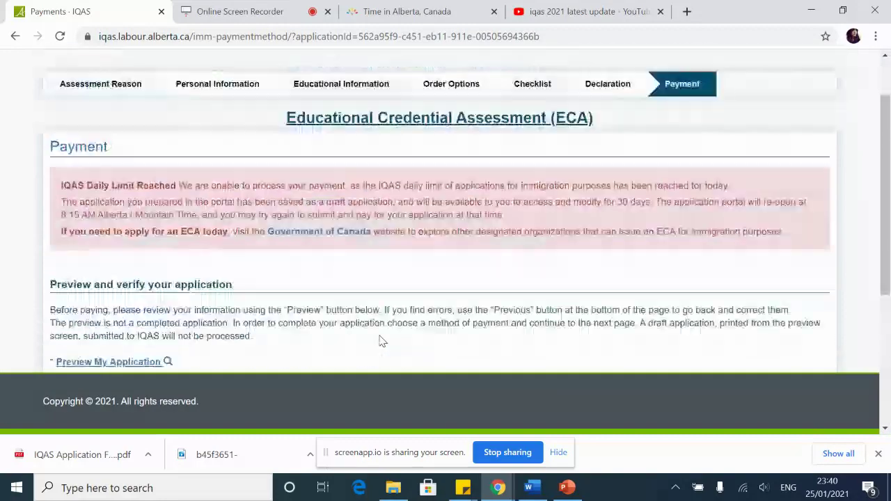
scroll(382, 341, up, 1)
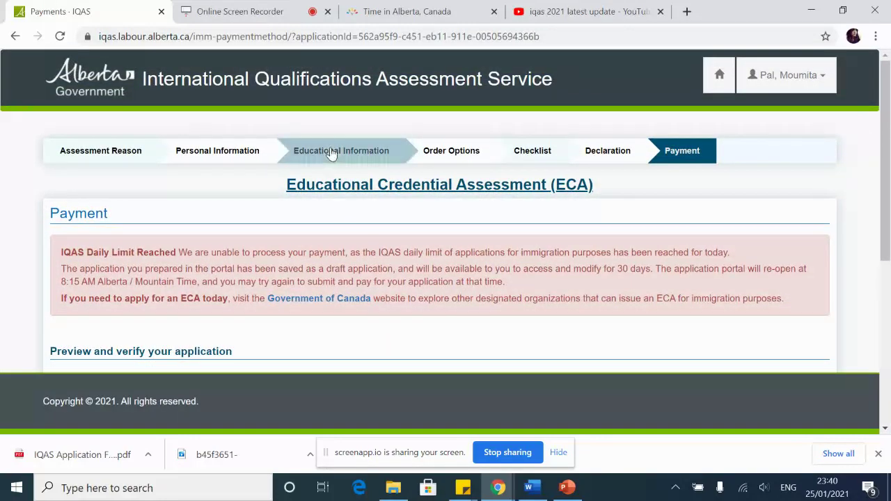
scroll(506, 279, down, 2)
scroll(506, 280, down, 1)
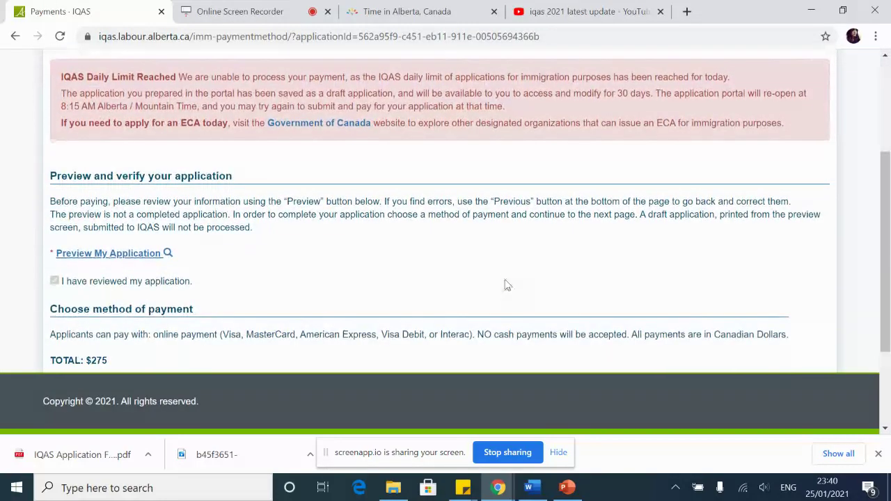
scroll(555, 285, down, 2)
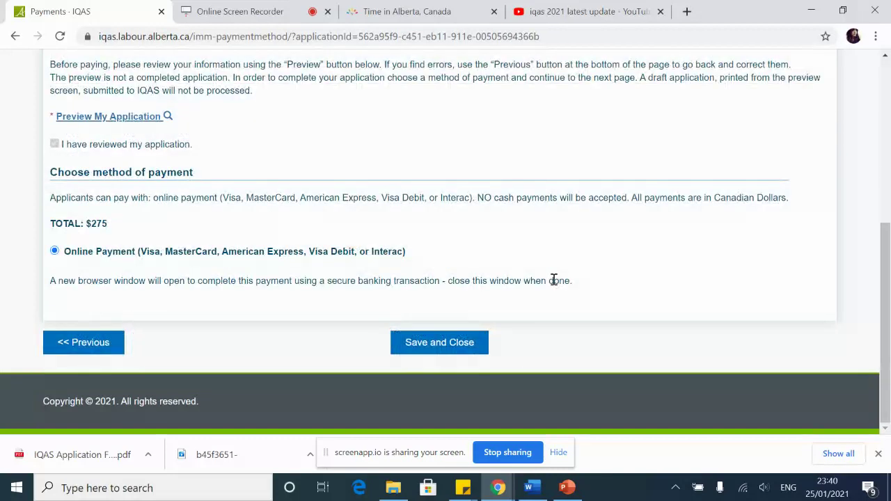
scroll(490, 195, up, 3)
scroll(489, 198, up, 1)
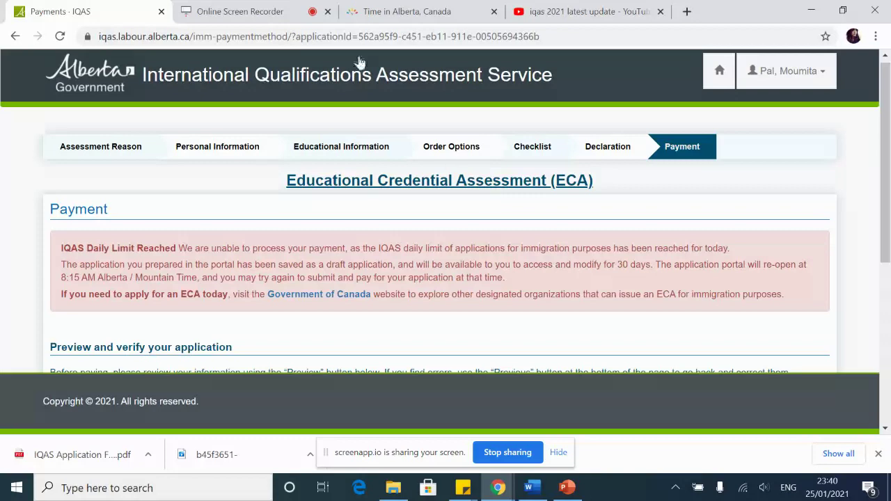
click(449, 13)
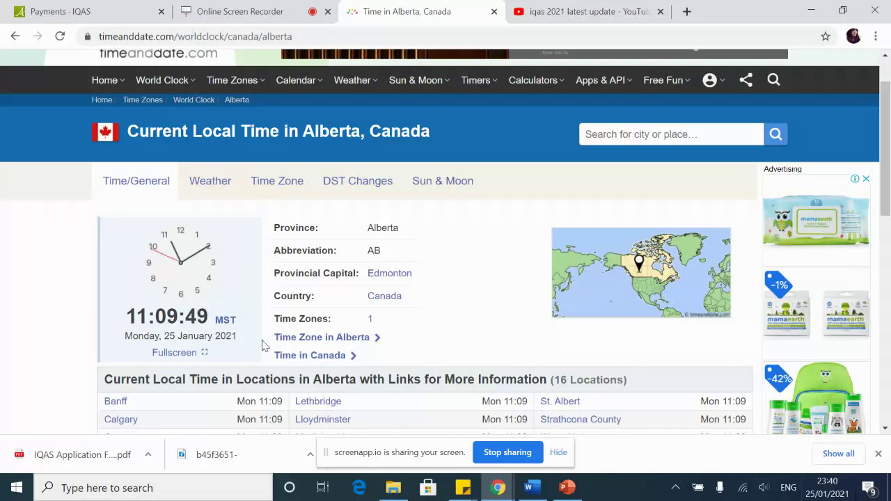
- Confirm Alberta time is about 11:10 MST, then close the YouTube IQAS search results tab
scroll(69, 153, up, 1)
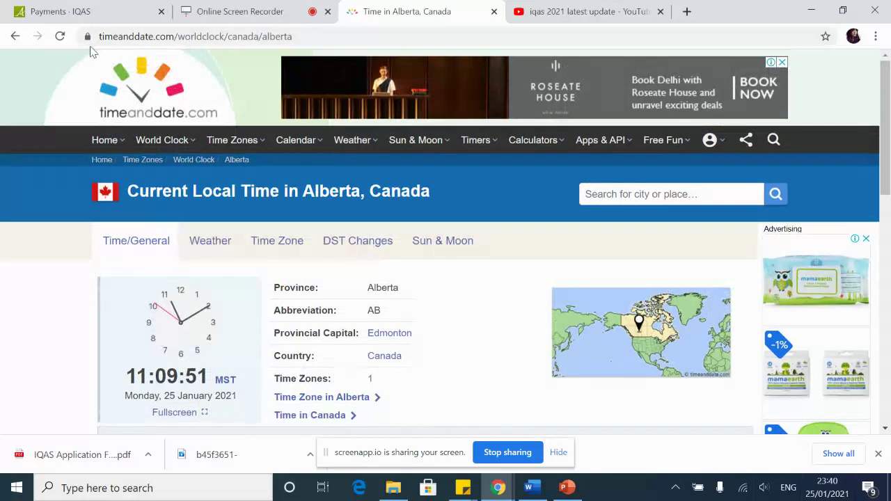
click(638, 196)
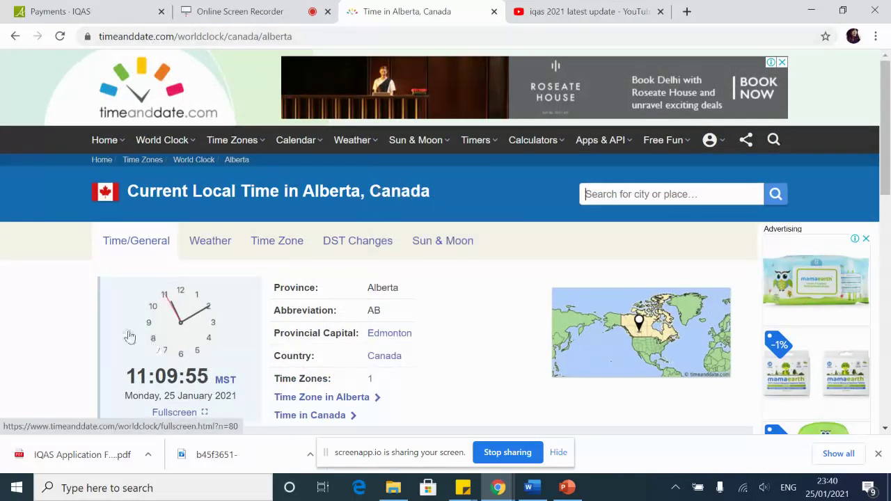
scroll(202, 352, down, 1)
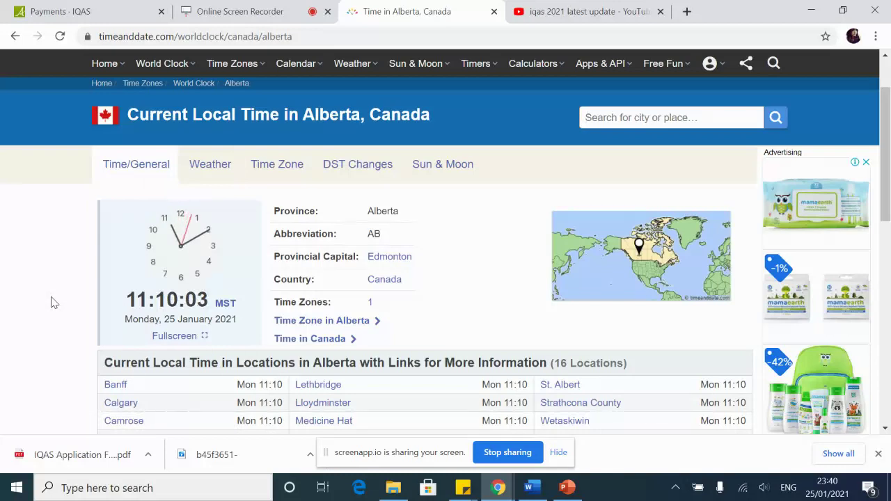
click(583, 8)
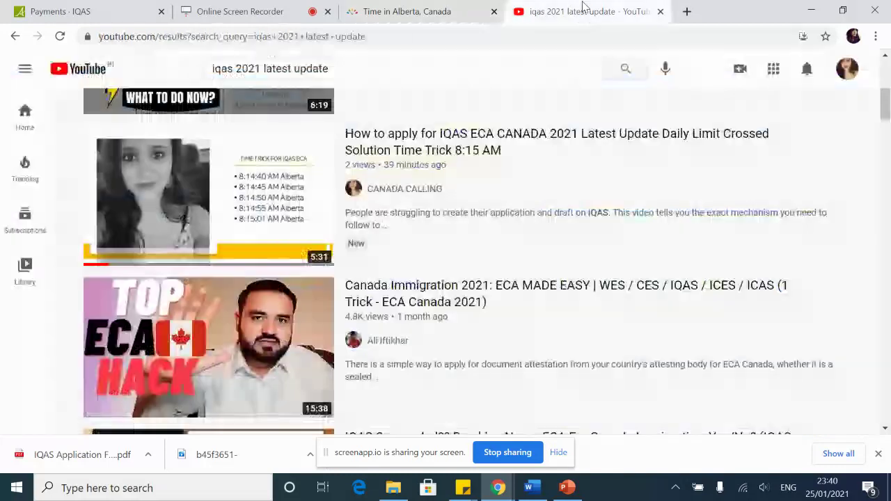
click(660, 11)
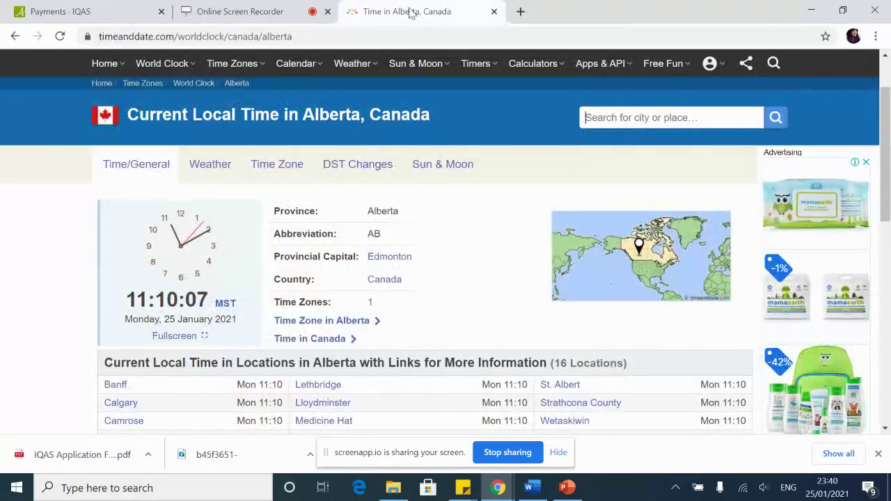
- Open five blank new tabs beside the Alberta time page
click(521, 12)
click(685, 12)
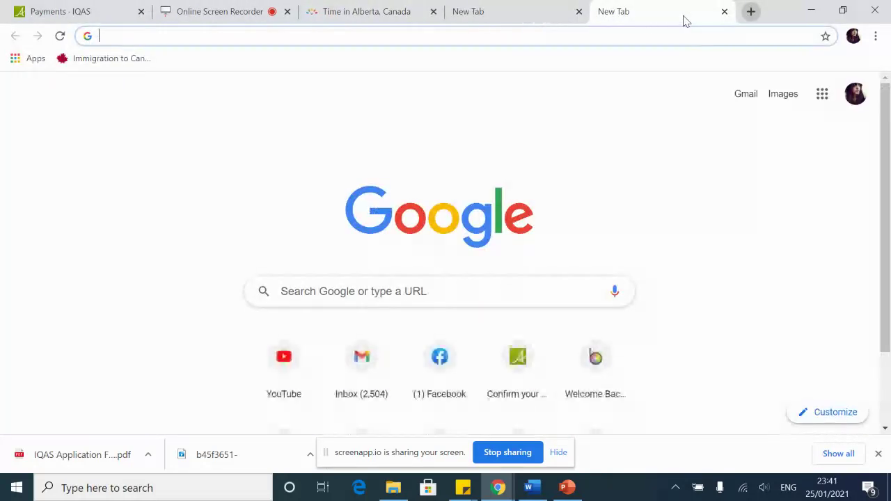
click(751, 12)
click(750, 11)
click(750, 13)
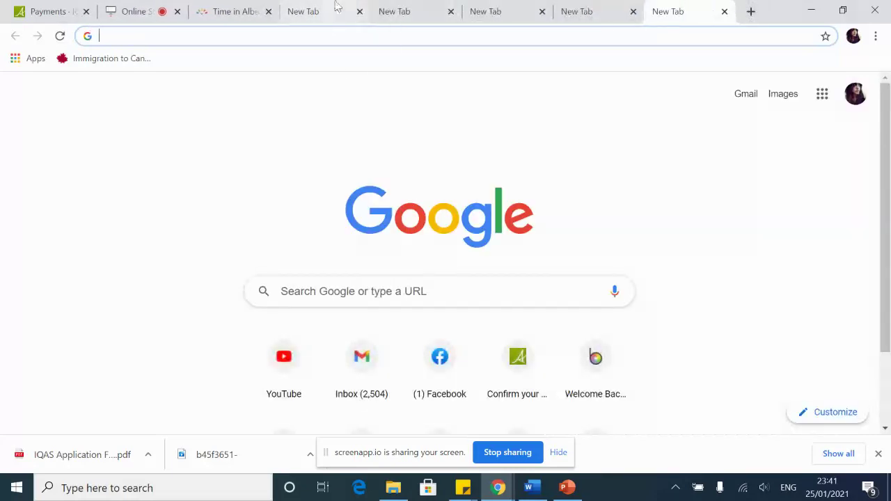
- Cycle through the new tabs, close the last one, detach another, and end on the first
click(318, 18)
click(425, 11)
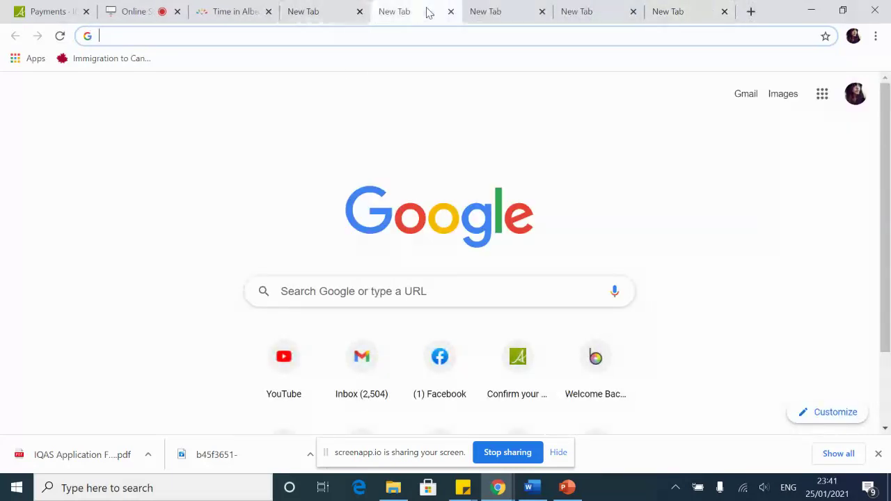
click(506, 11)
click(606, 10)
click(681, 11)
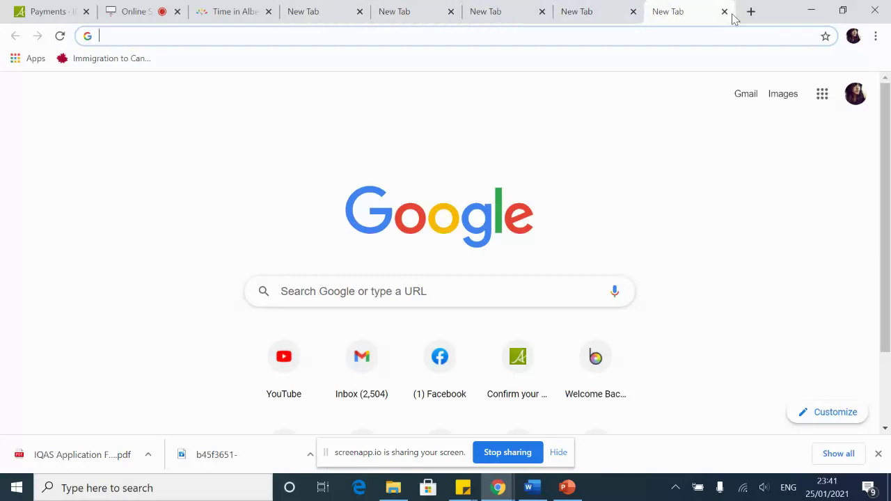
click(726, 15)
drag(389, 9, 348, 10)
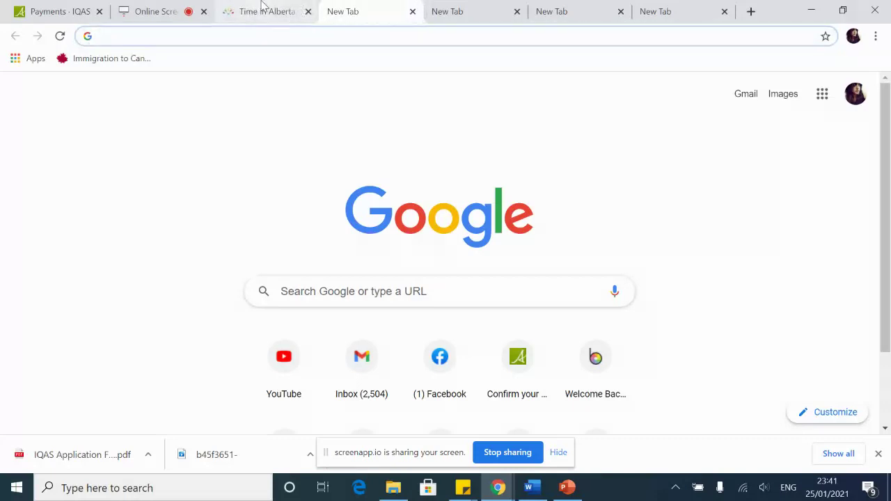
click(263, 8)
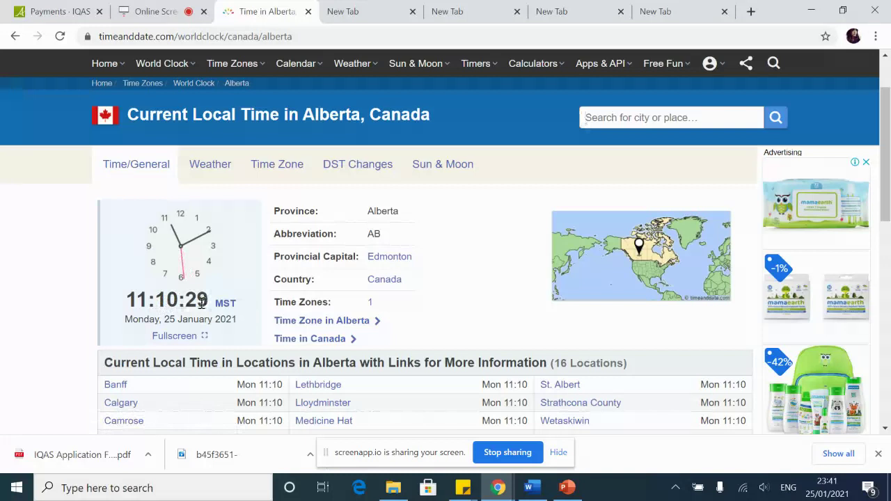
click(354, 12)
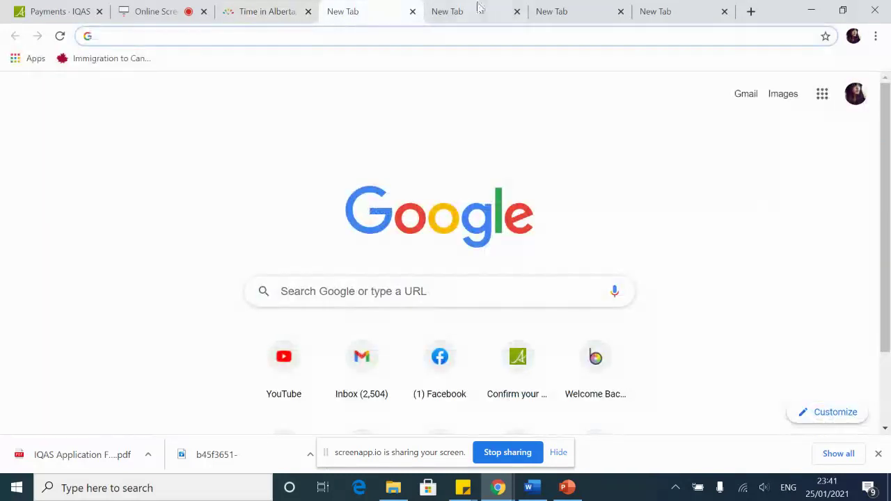
- Google 'iqas sign in', open the 'Sign In - Home · IQAS' result, and reload the portal home
click(481, 8)
click(381, 14)
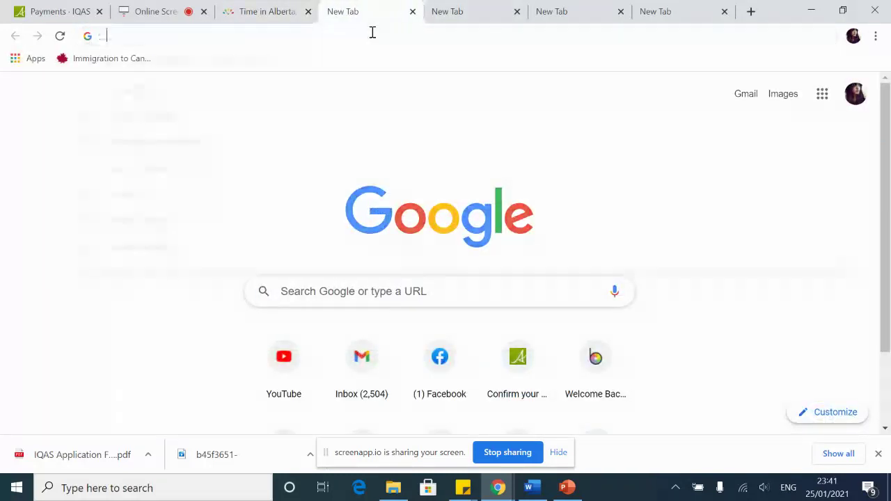
click(372, 32)
text(iqas)
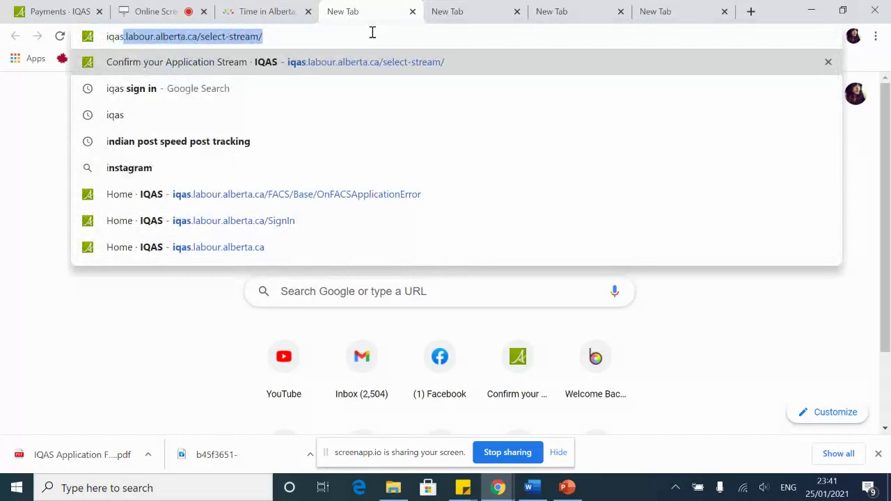
key(Down)
key(Return)
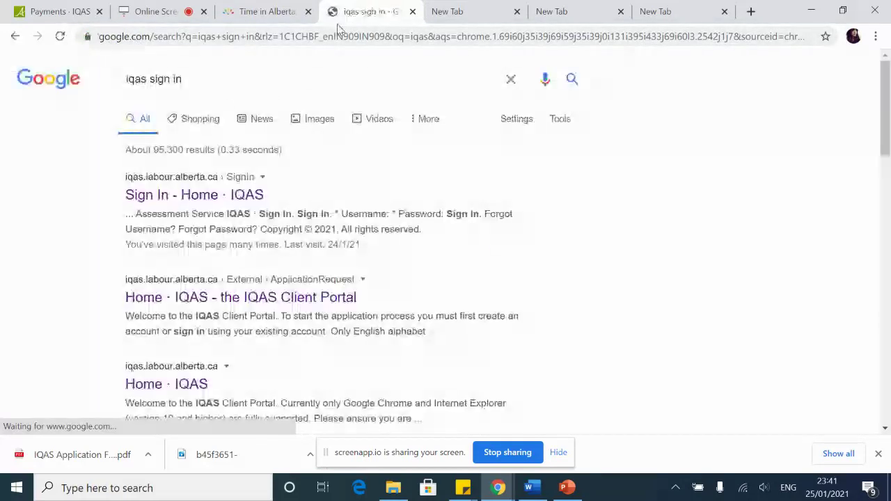
click(174, 202)
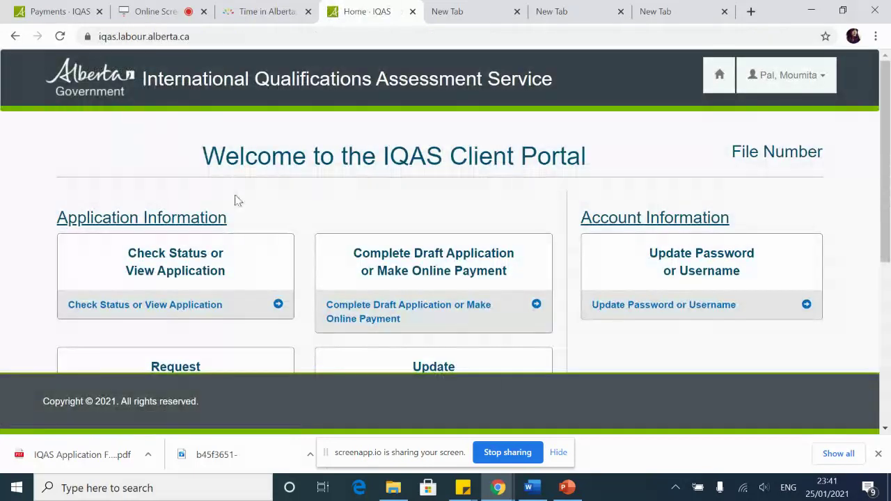
click(719, 77)
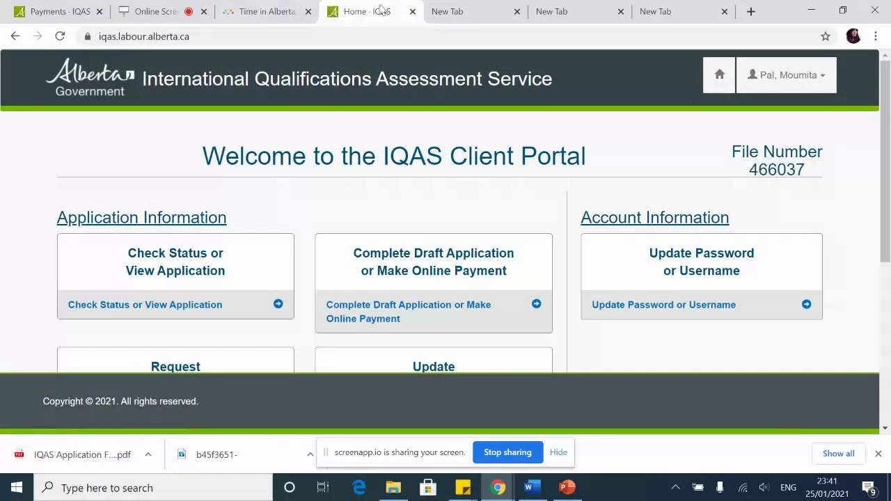
- Switch back and forth between the blank tabs and the IQAS portal home page
click(495, 5)
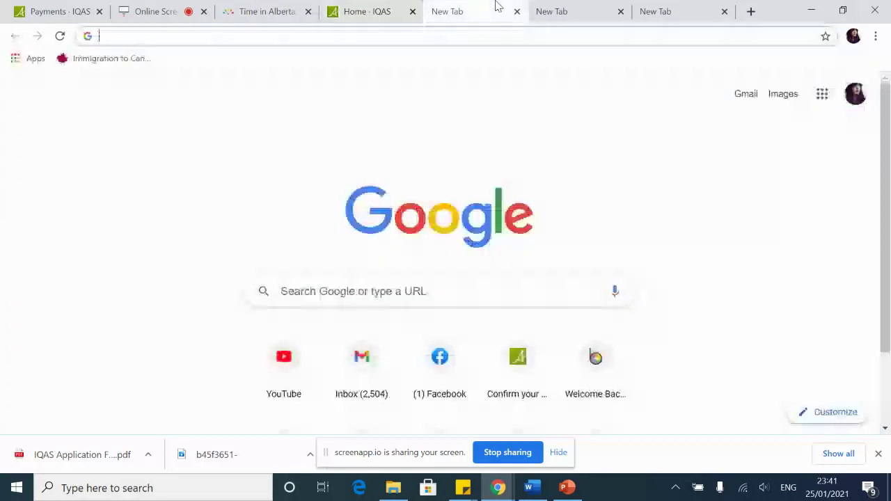
click(575, 6)
click(681, 13)
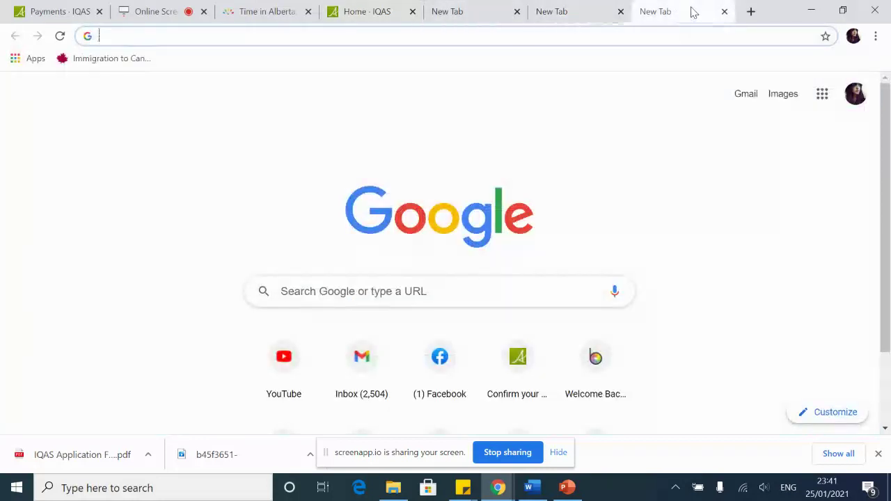
click(589, 14)
click(469, 5)
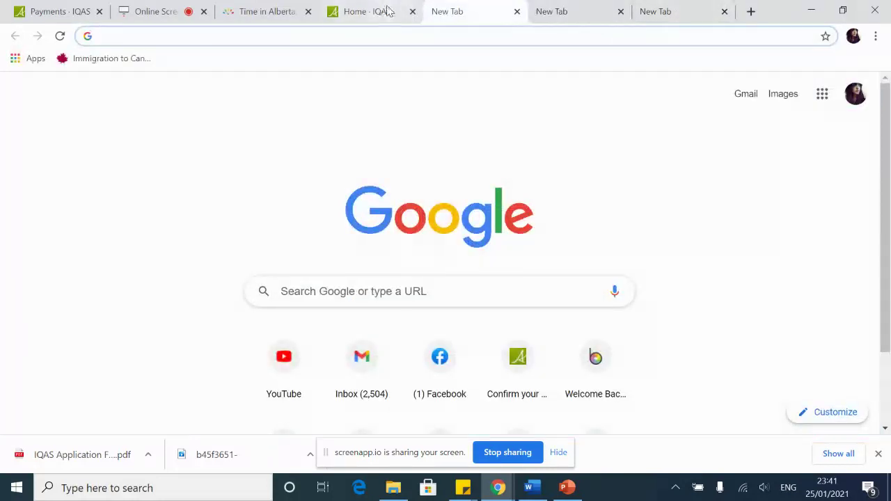
click(388, 11)
click(485, 10)
click(354, 6)
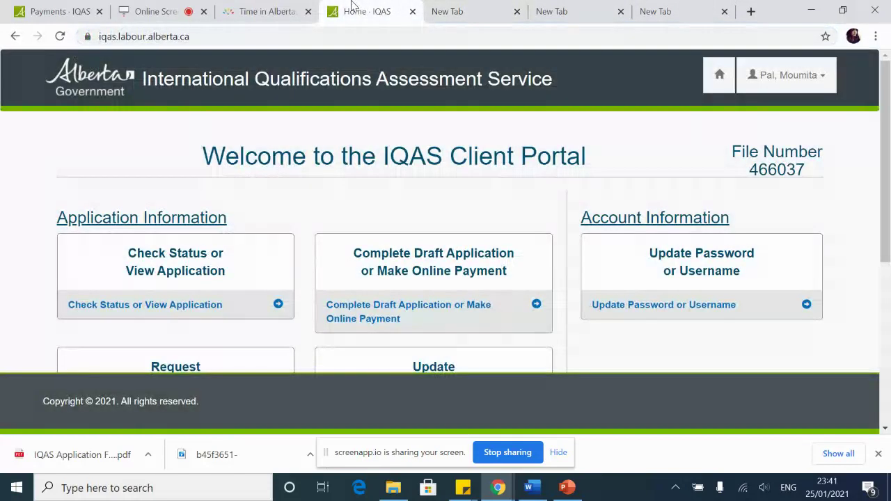
click(454, 7)
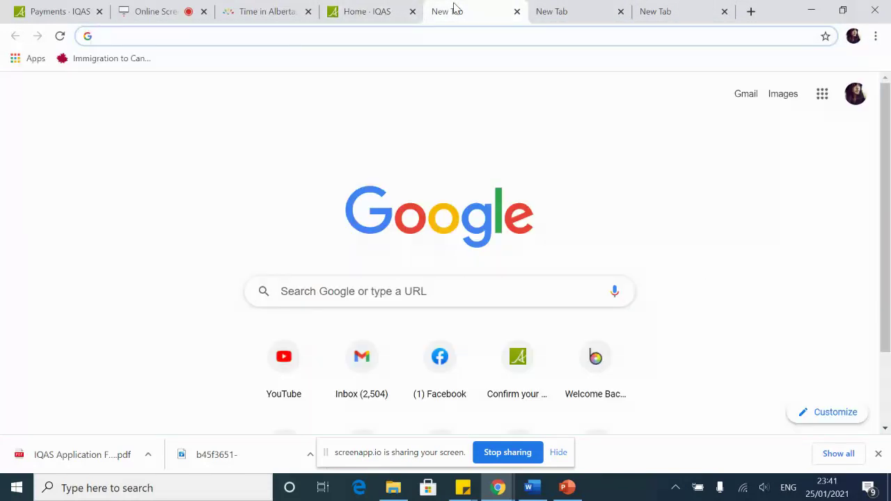
click(383, 5)
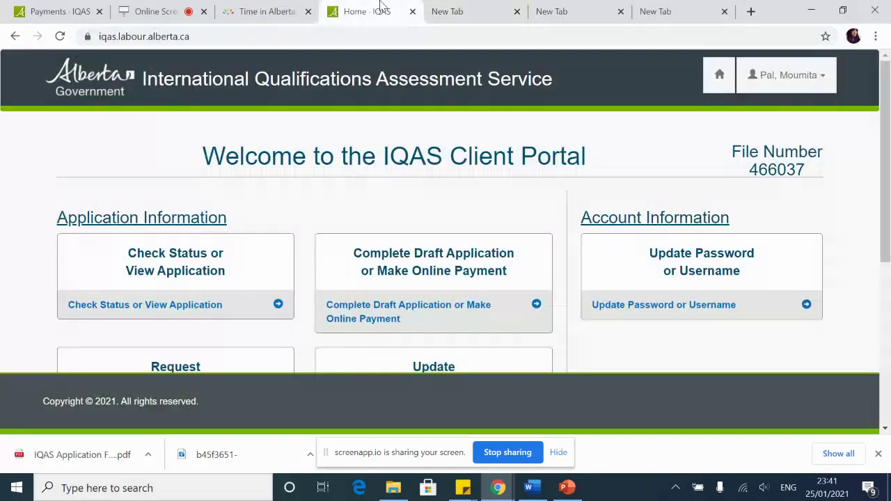
- Show the account profile menu, then close the spare blank tabs, keeping one new tab
click(786, 87)
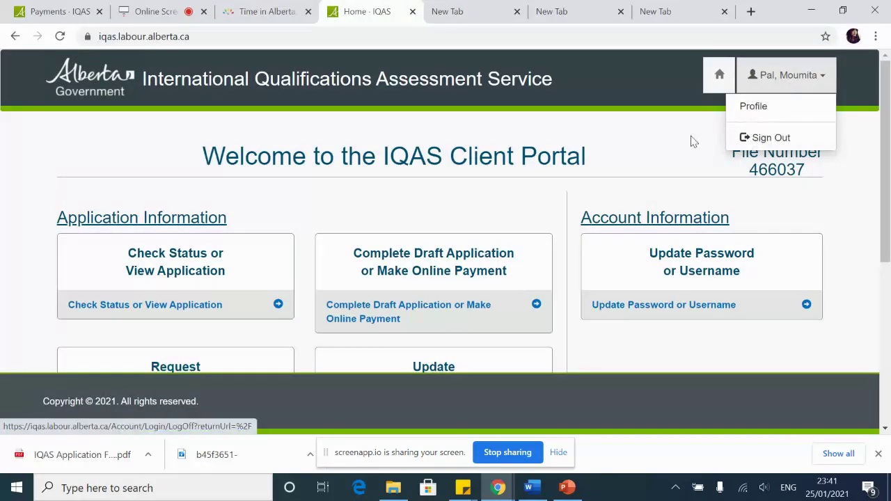
click(462, 7)
click(381, 7)
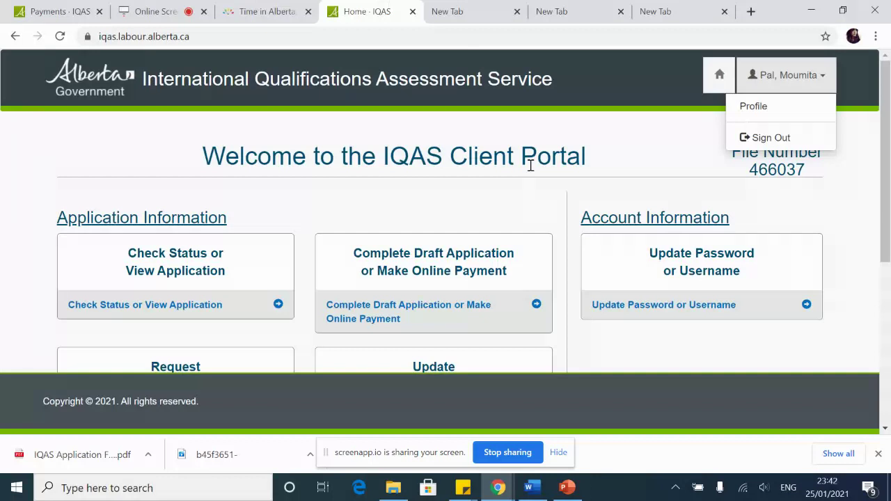
click(457, 7)
click(563, 7)
click(676, 7)
click(724, 12)
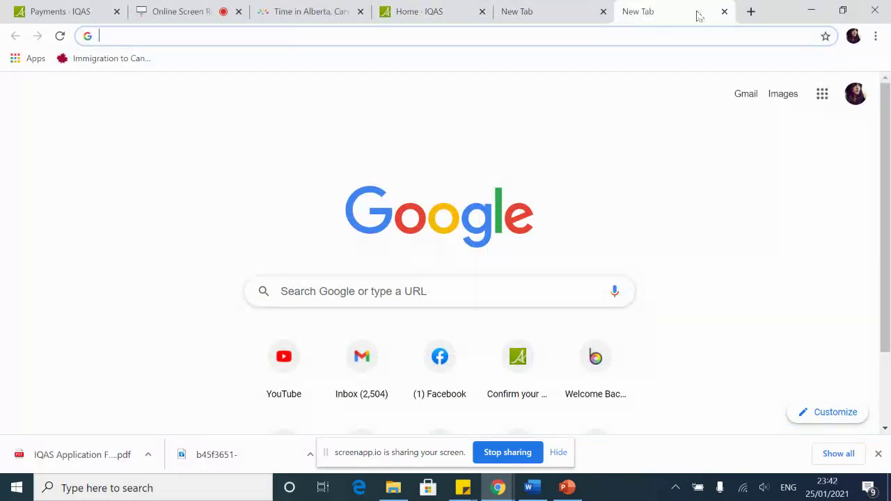
click(725, 12)
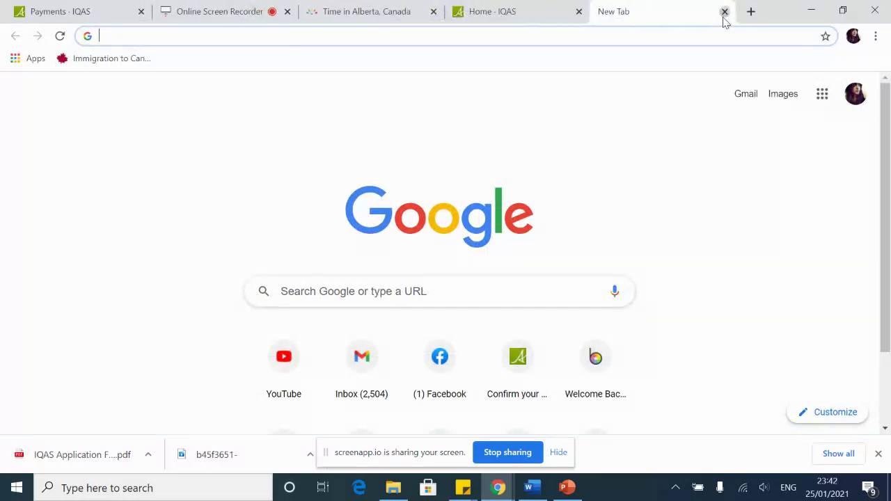
click(724, 12)
- Close the duplicate Home - IQAS tab and recheck the payment page: Online Payment, $275, still blocked
click(660, 12)
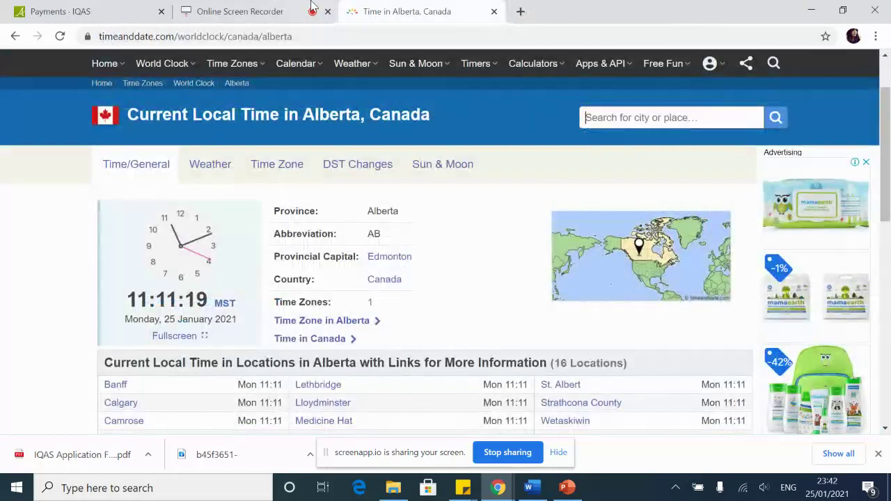
click(108, 7)
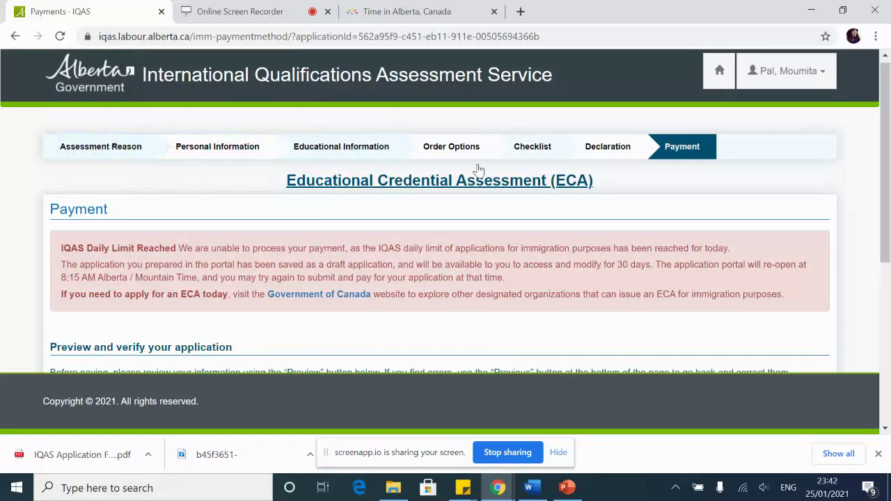
scroll(561, 246, down, 4)
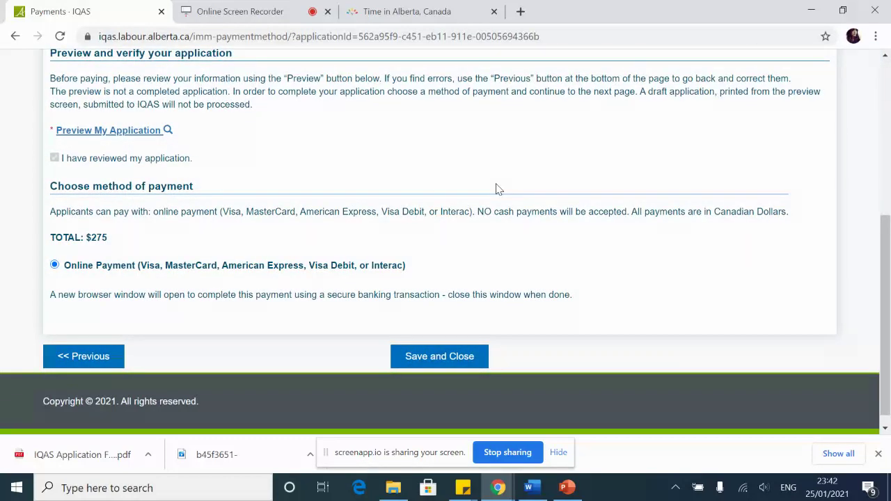
click(383, 11)
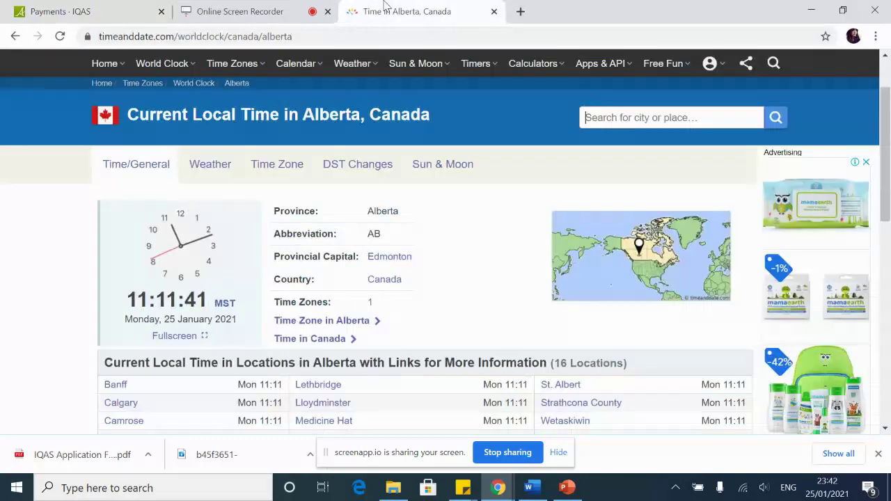
click(29, 6)
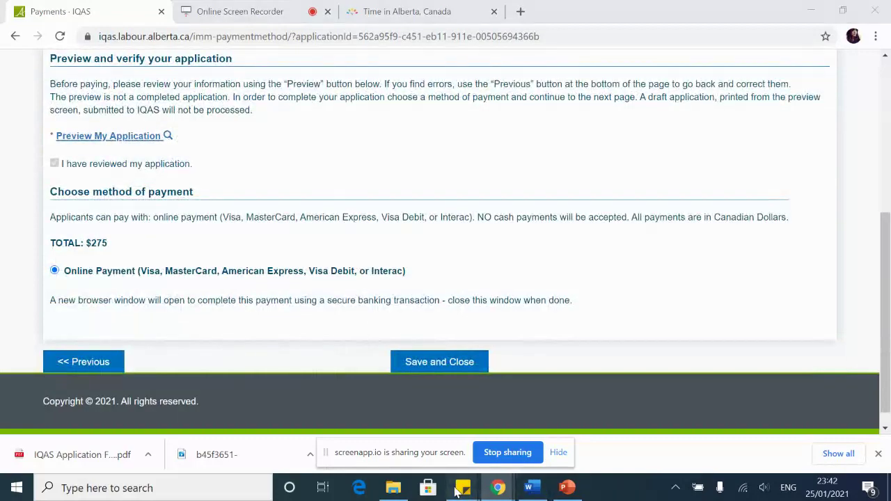
- Bring up the retry-times note, hide the downloads strip, and open the application preview
mouse_move(456, 491)
click(533, 428)
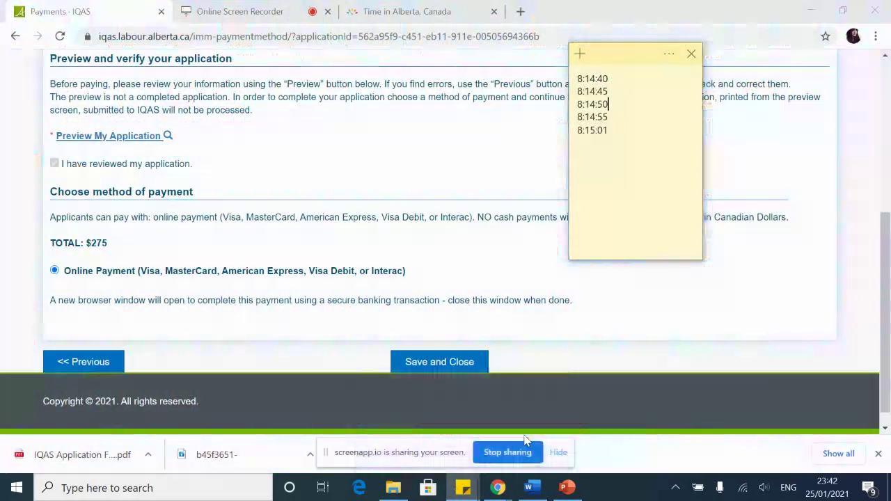
scroll(113, 205, up, 1)
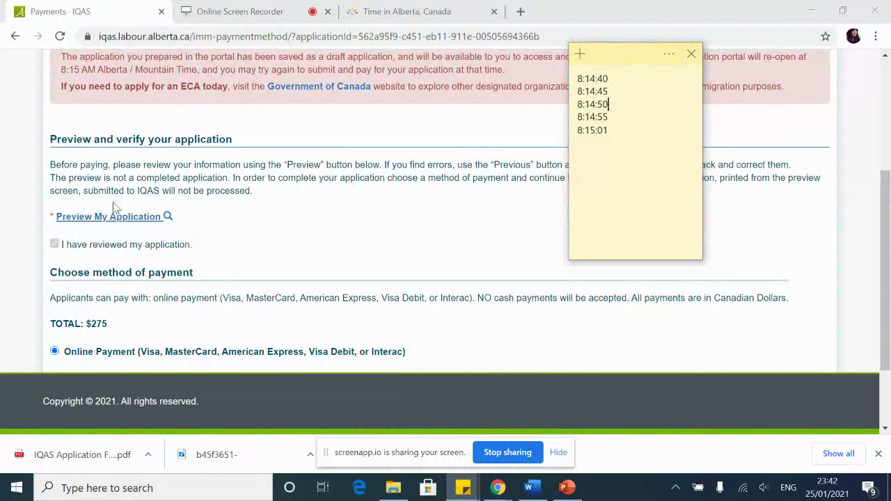
click(103, 219)
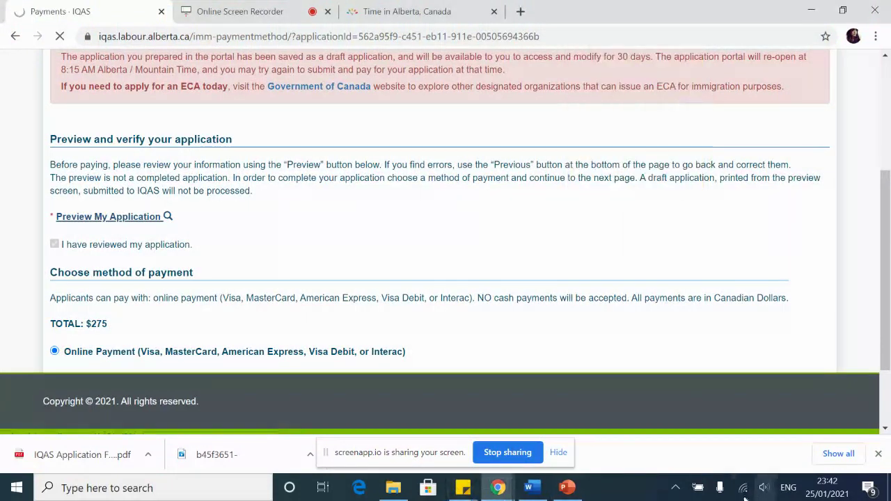
click(879, 454)
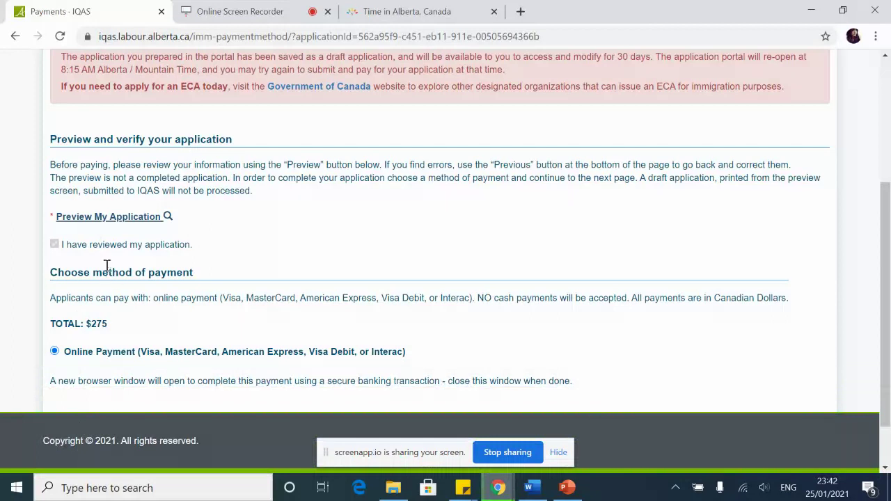
click(124, 218)
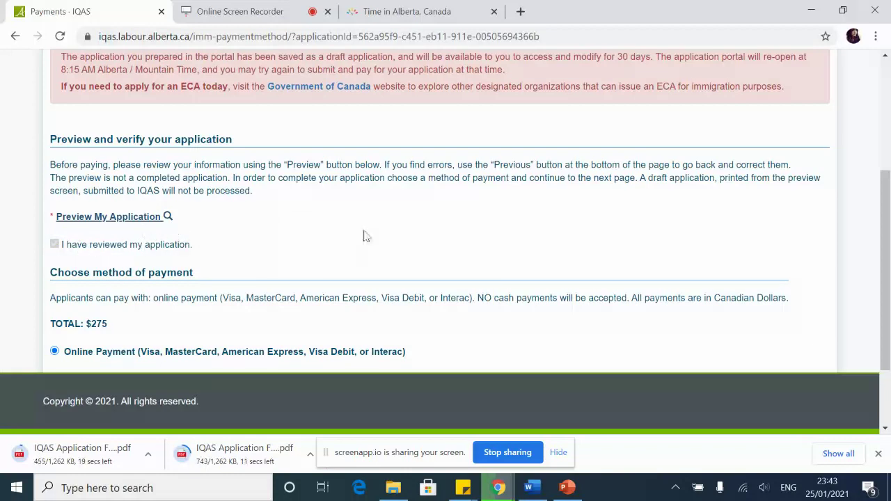
- Scroll the payment page to confirm the Daily Limit Reached notice persists, then show the sticky notes
scroll(539, 248, down, 2)
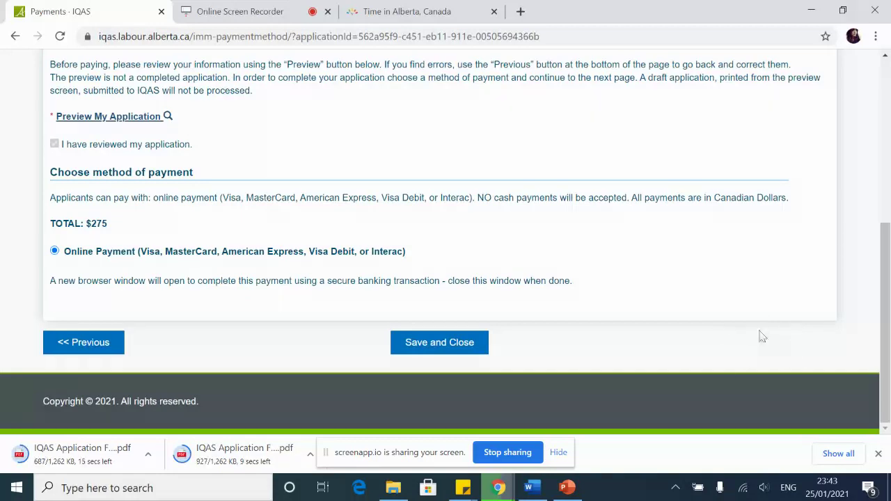
scroll(591, 199, up, 5)
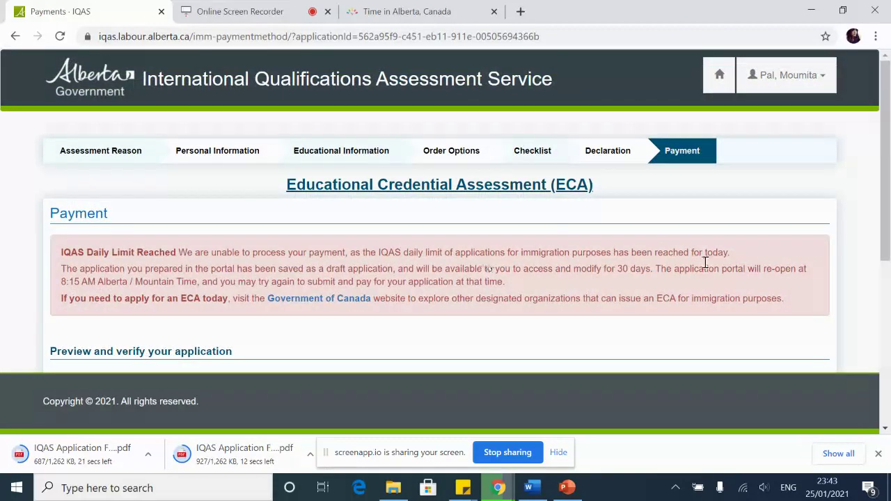
scroll(710, 269, down, 5)
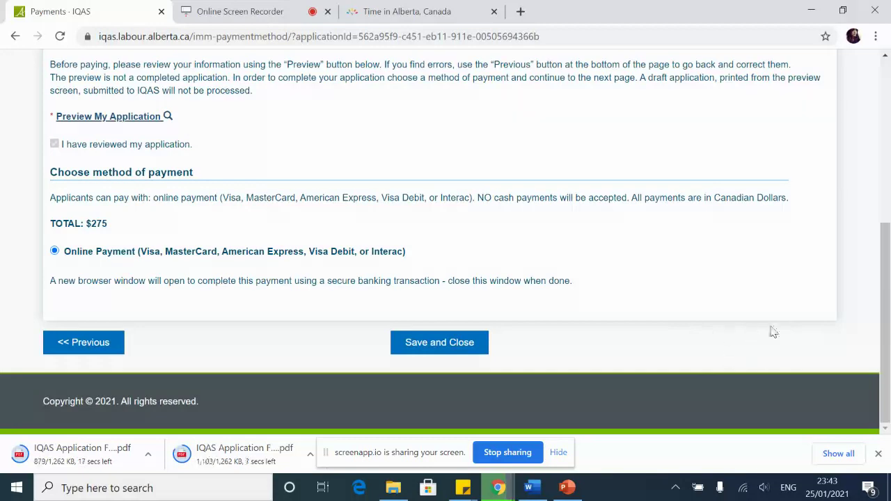
scroll(563, 233, up, 2)
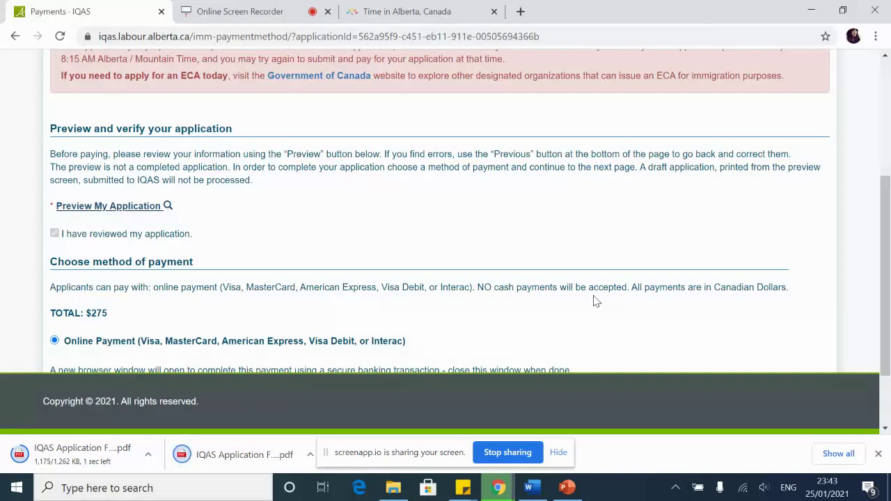
scroll(595, 300, down, 2)
scroll(517, 217, up, 5)
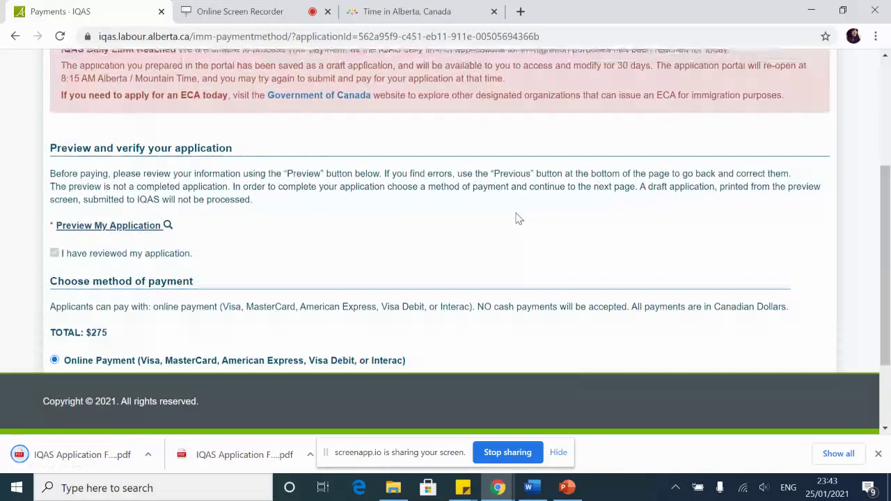
click(465, 488)
- Open the retry-times note and highlight its entries from 8:14:40 to 8:15:01
click(527, 453)
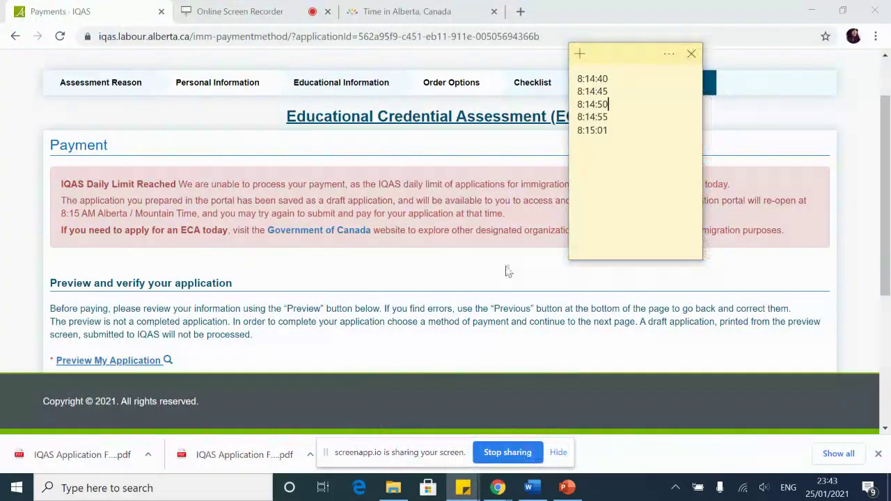
drag(613, 79, 565, 119)
double_click(601, 91)
drag(619, 130, 572, 131)
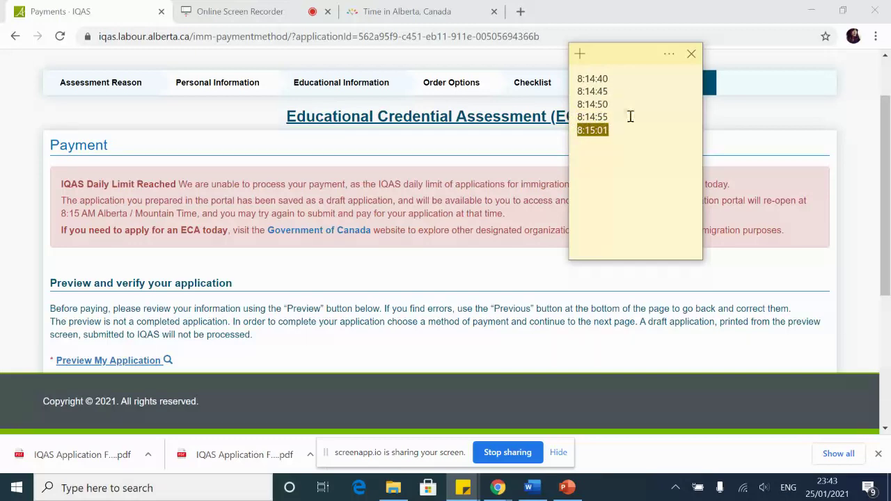
- Recheck the still-blocked IQAS payment page, then bring the retry-times note back to front
click(649, 306)
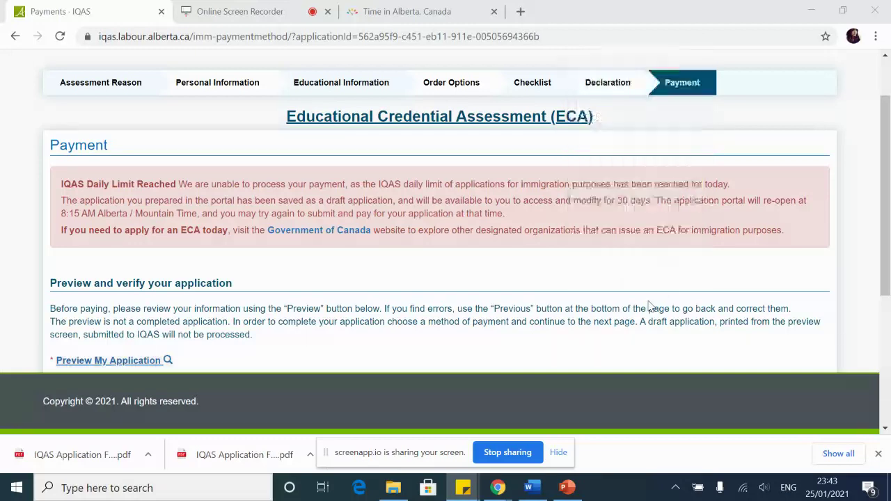
scroll(650, 306, down, 4)
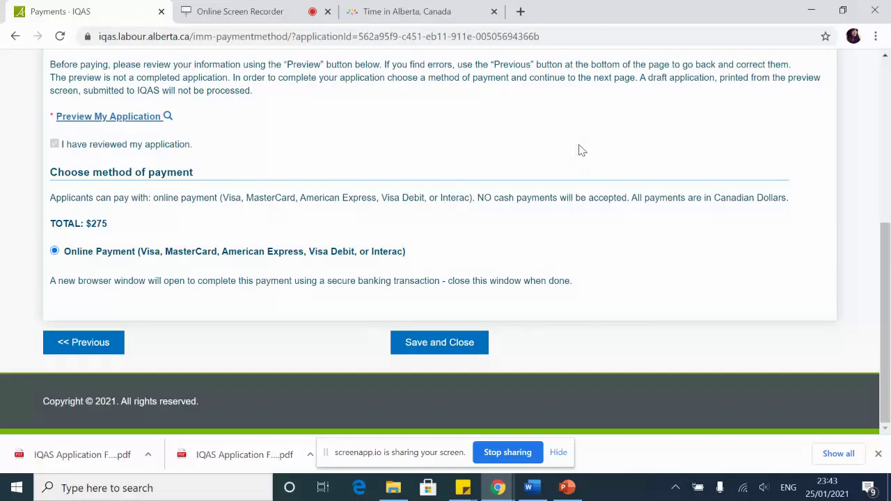
scroll(503, 193, up, 5)
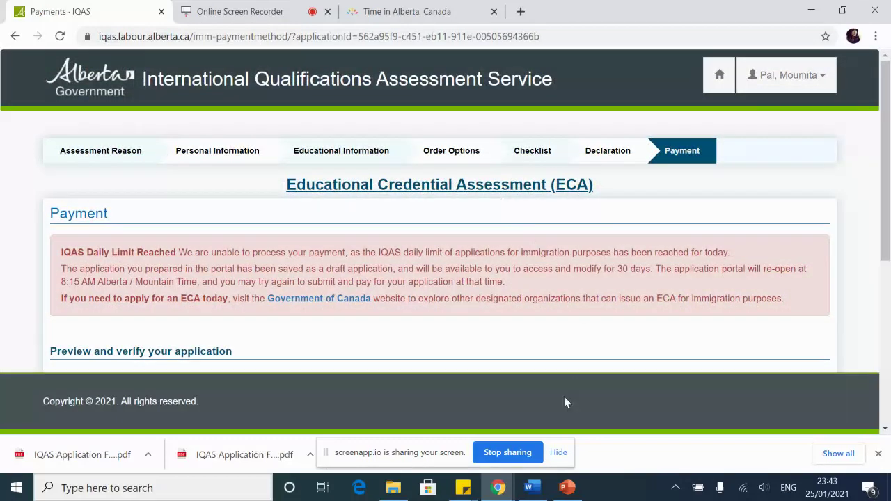
mouse_move(473, 493)
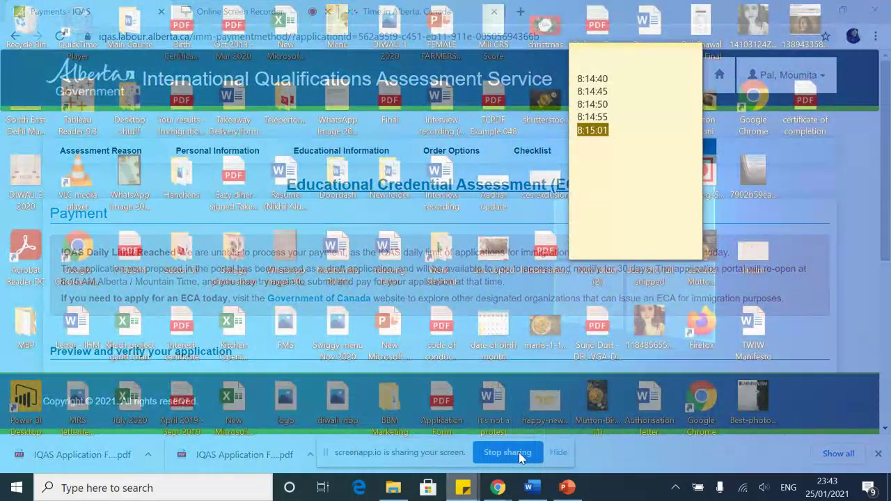
click(521, 454)
click(619, 178)
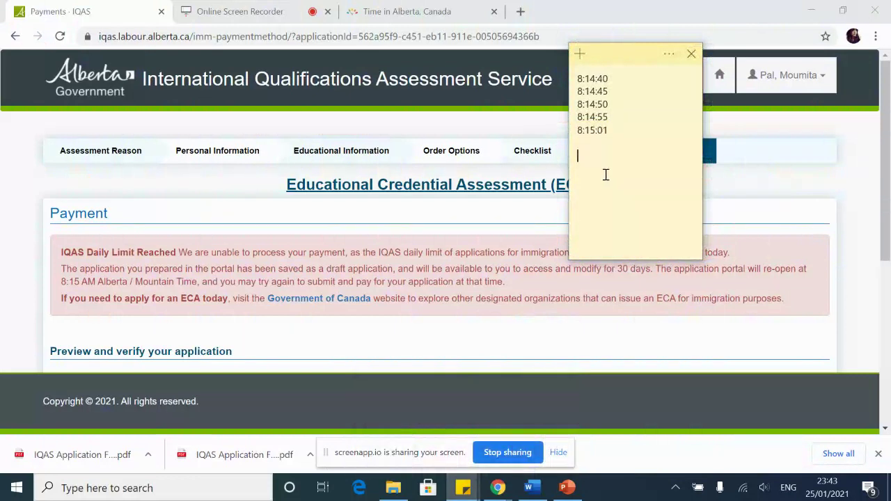
text(YOU HAVE TO DISA)
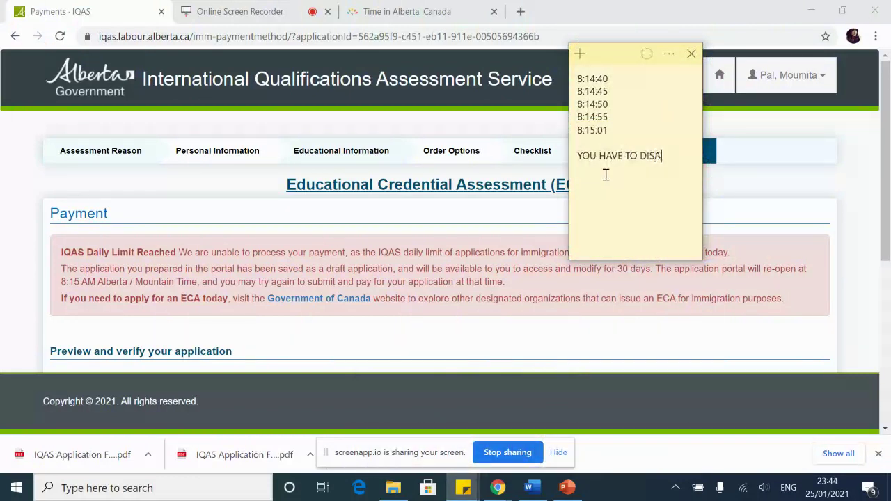
text(BLE YOUR POP UP NLOCKER)
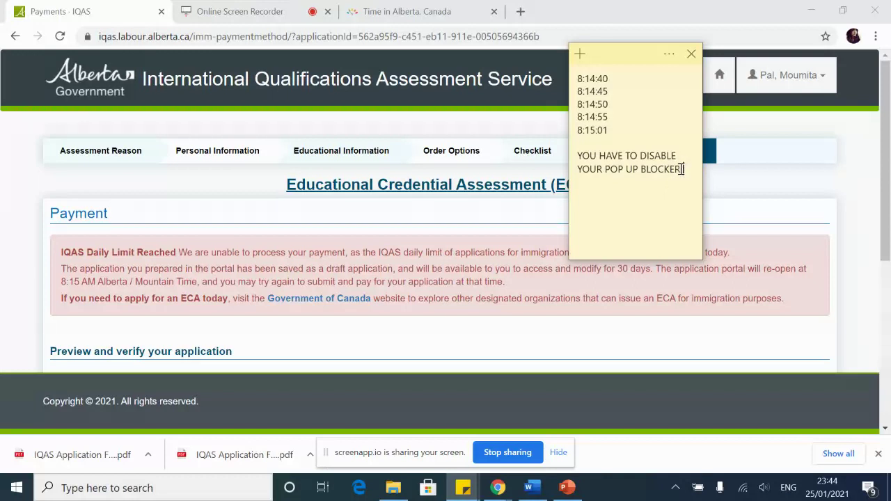
double_click(682, 169)
click(645, 169)
drag(692, 171, 578, 158)
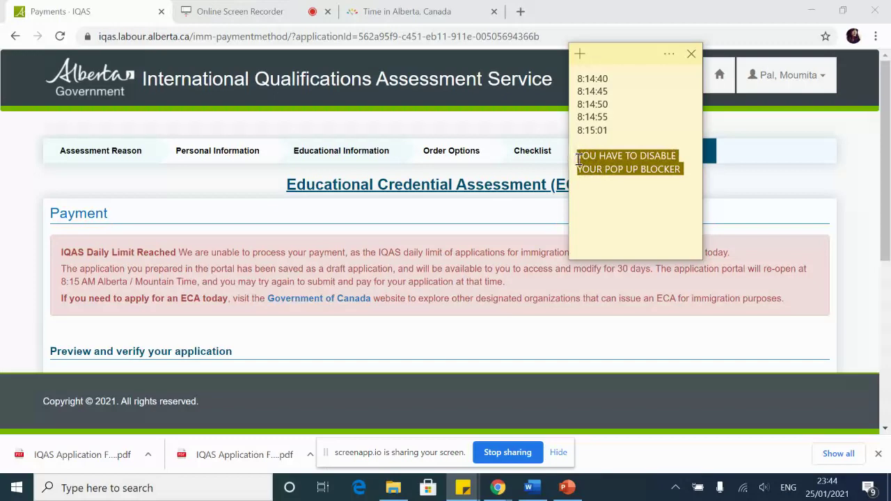
key(BackSpace)
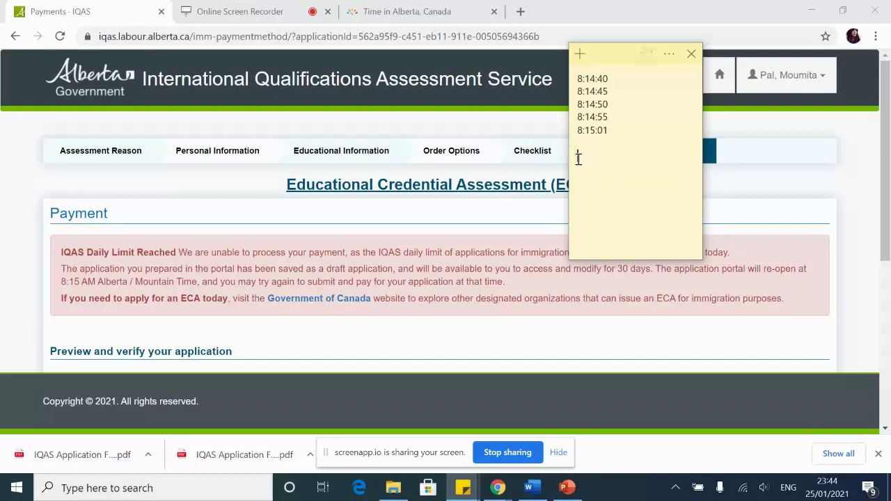
scroll(468, 266, down, 3)
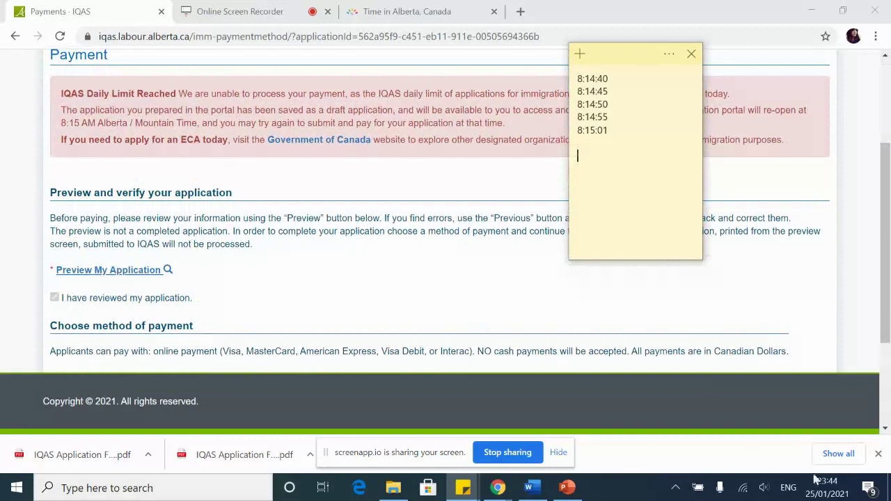
- Check Alberta's time, scroll the still-blocked payment page, then return to the IQAS portal home page
mouse_move(827, 496)
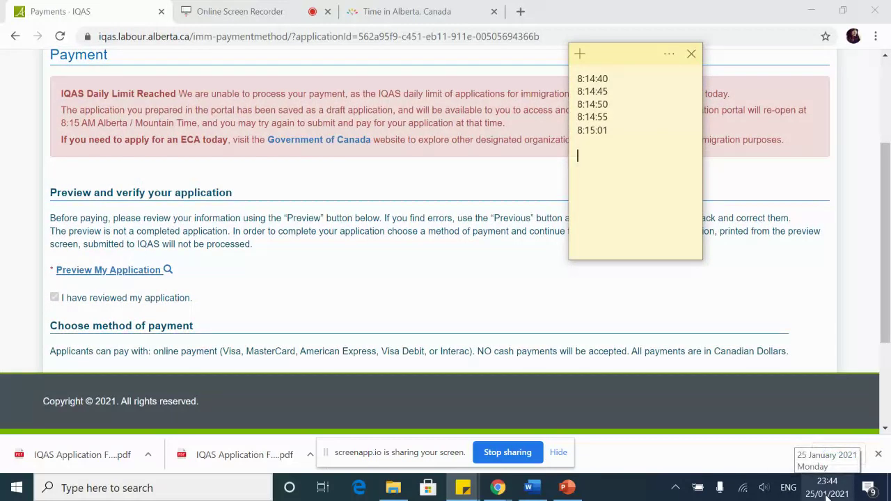
click(383, 11)
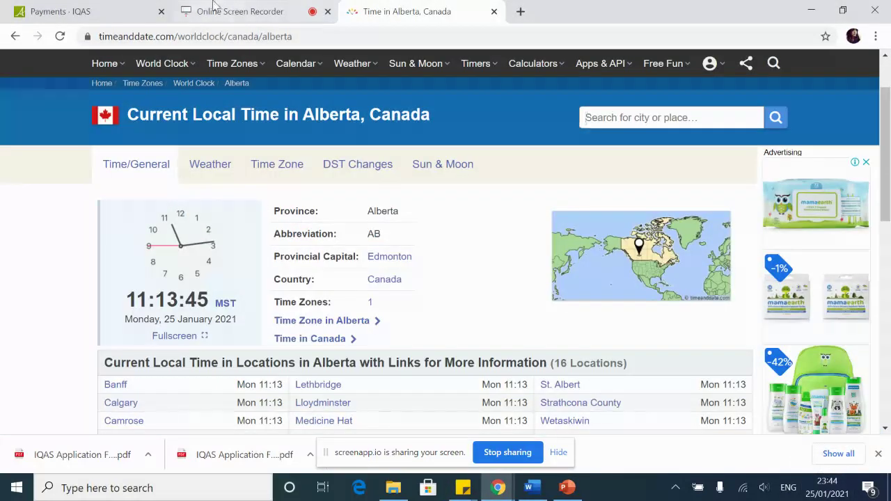
click(132, 8)
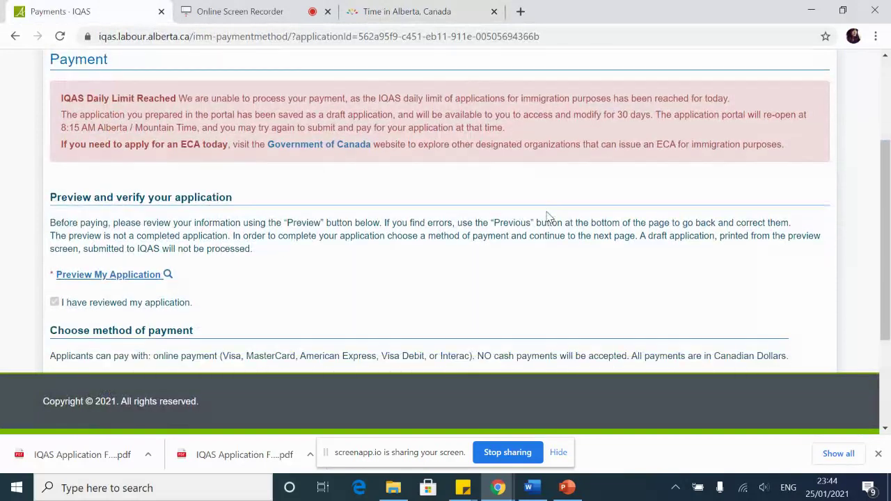
scroll(547, 217, up, 2)
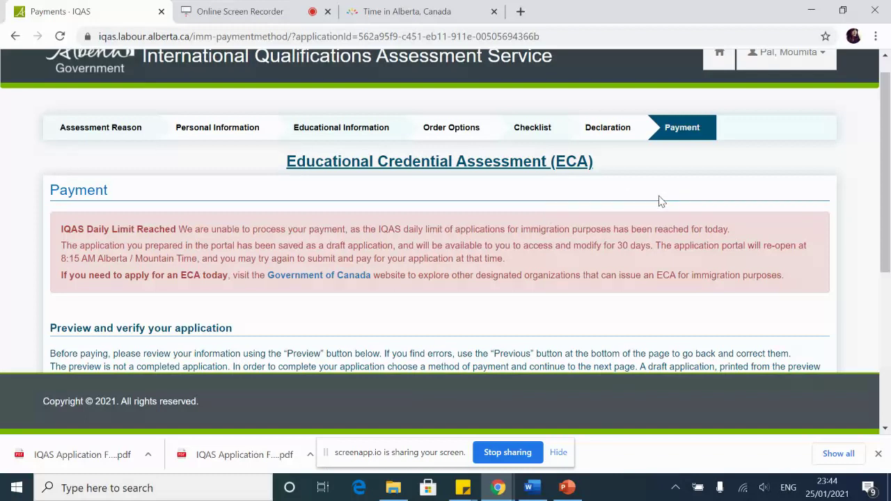
scroll(598, 205, up, 1)
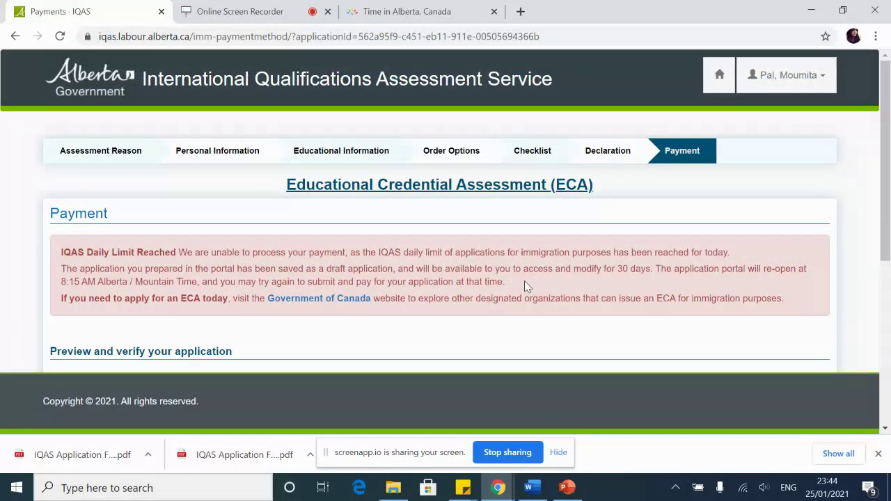
scroll(547, 324, down, 2)
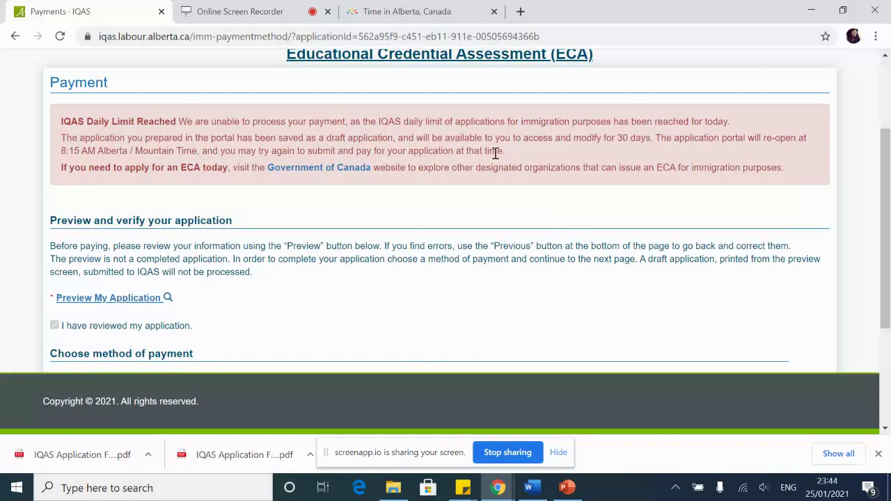
scroll(580, 259, down, 1)
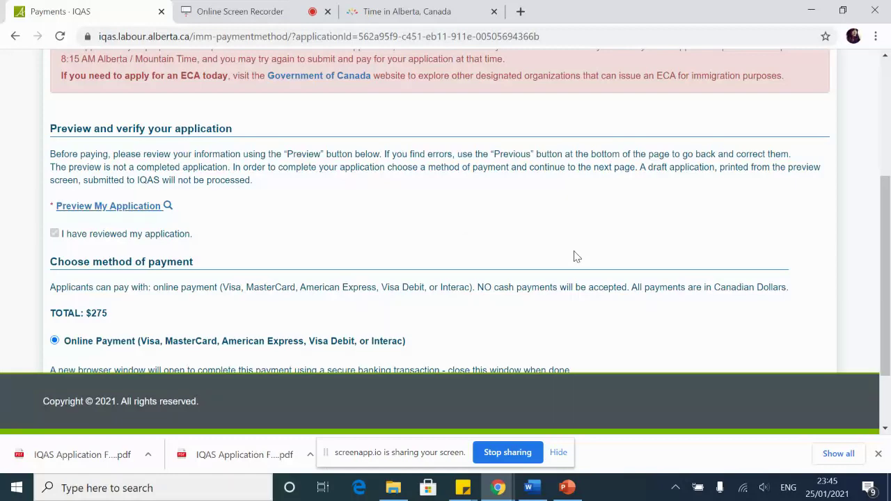
scroll(618, 242, up, 3)
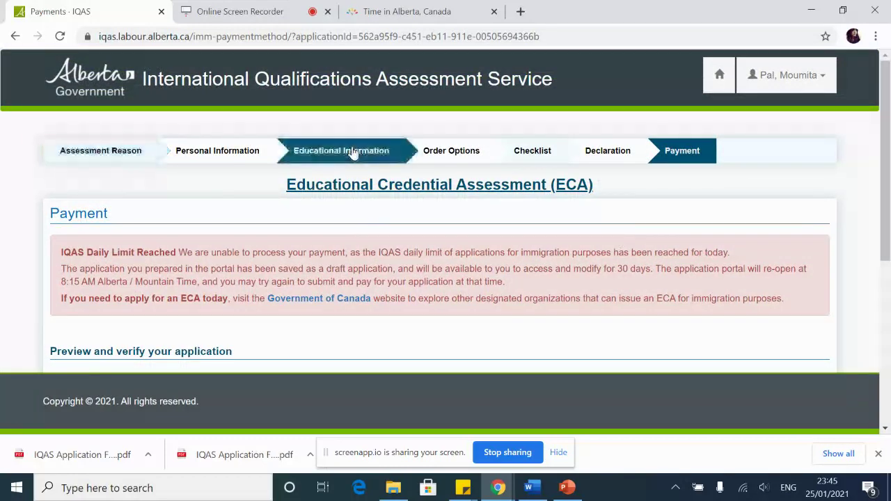
click(720, 75)
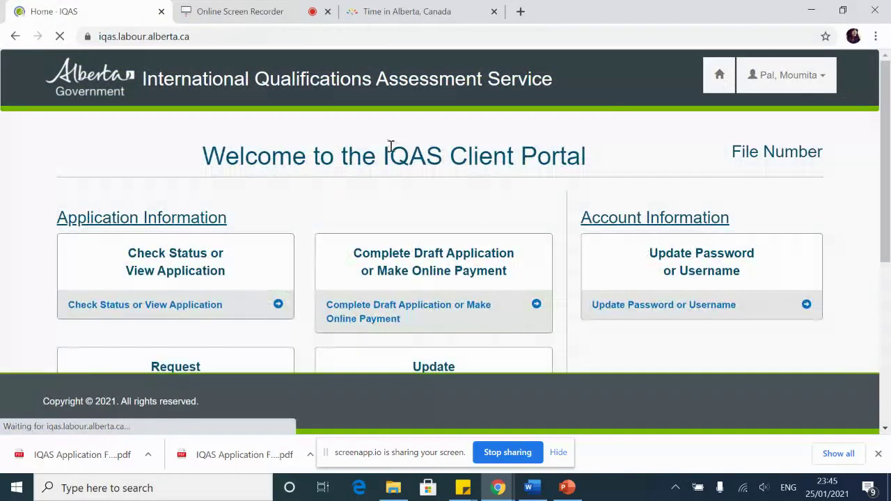
- Open Application History and download the form for the ECA Assessment submitted January 17, 2021
click(188, 308)
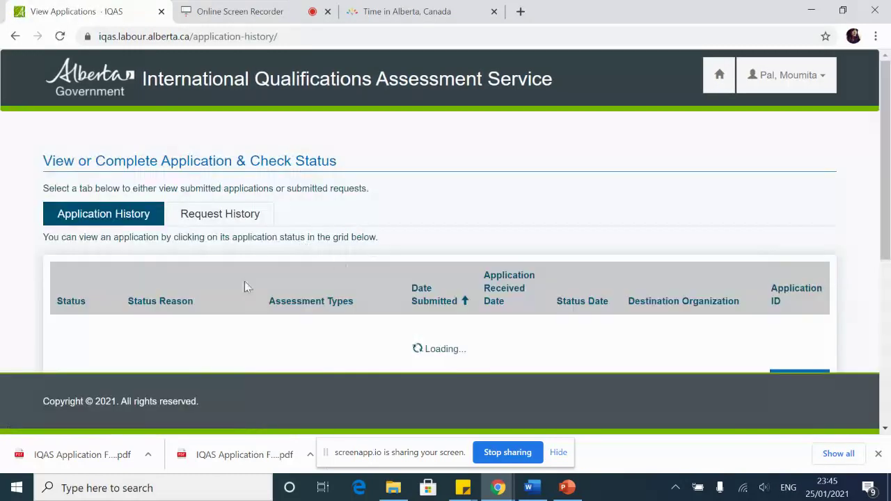
scroll(355, 274, down, 2)
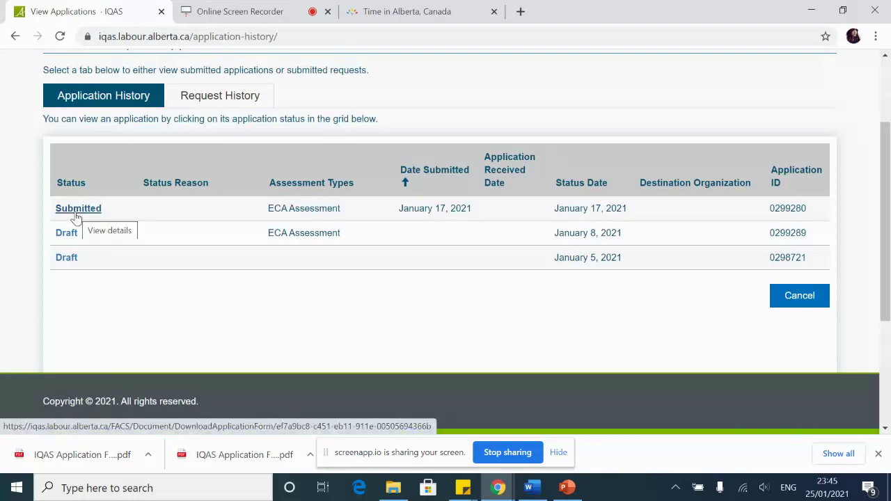
click(78, 217)
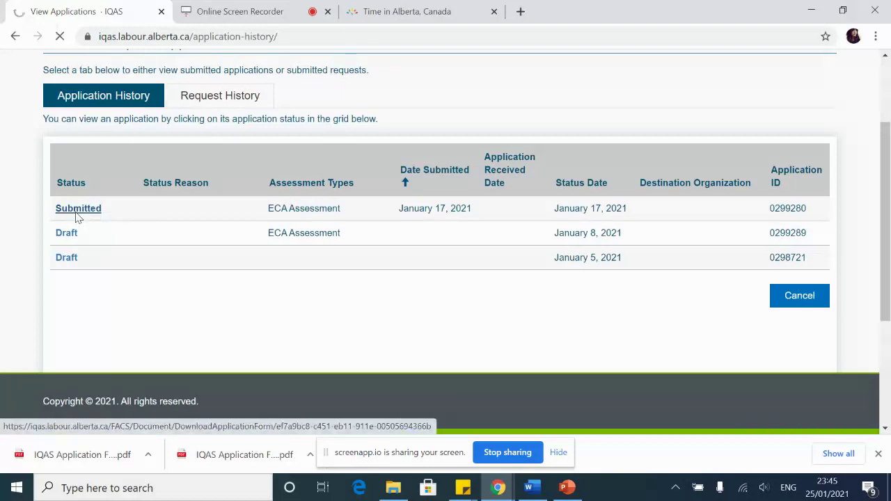